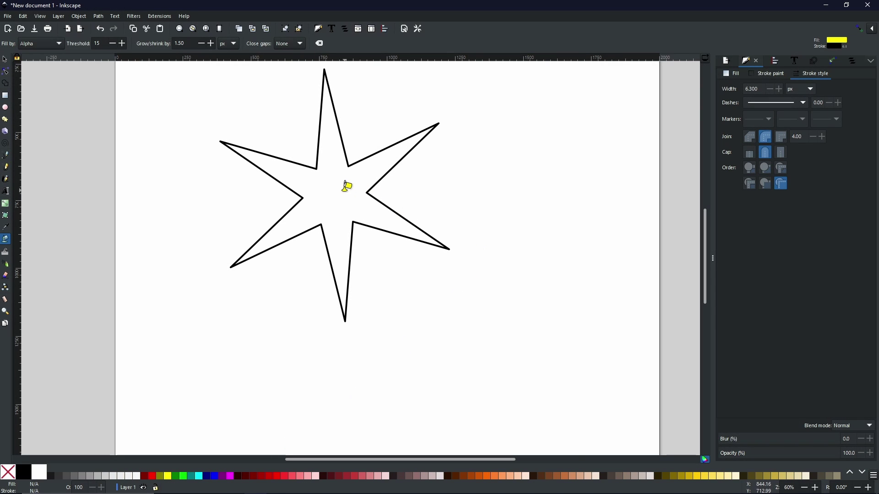
Fill the star yellow, then drag the fill's upper-left tip node into the star point
click(345, 188)
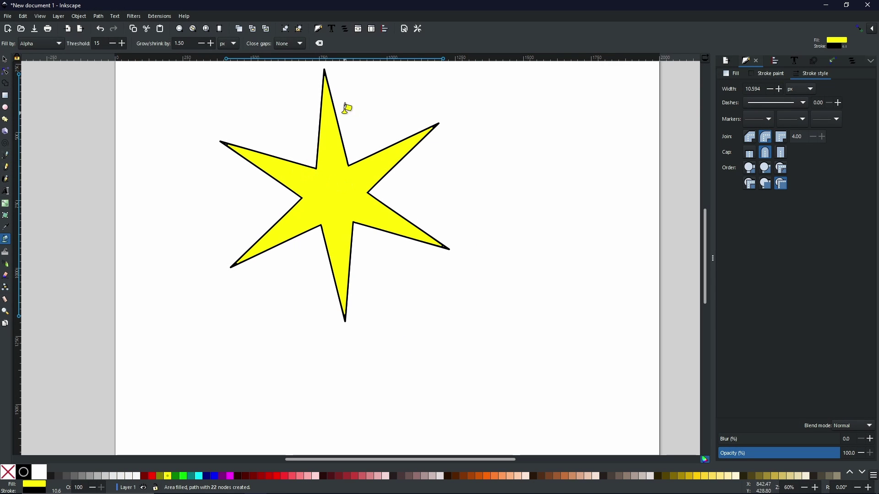
scroll(231, 148, up, 4)
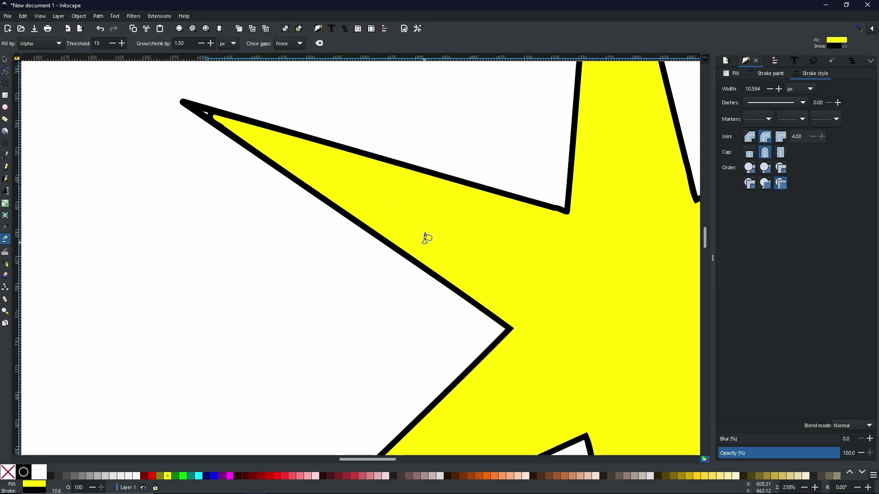
click(6, 72)
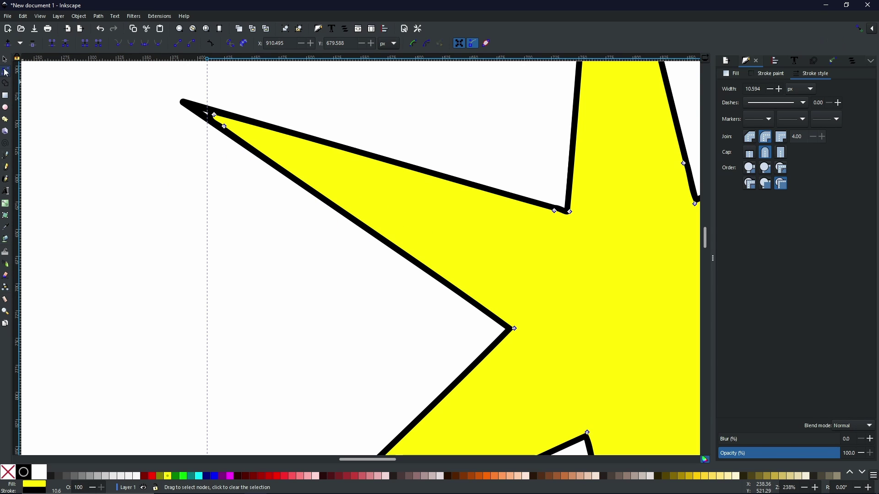
drag(214, 115, 227, 119)
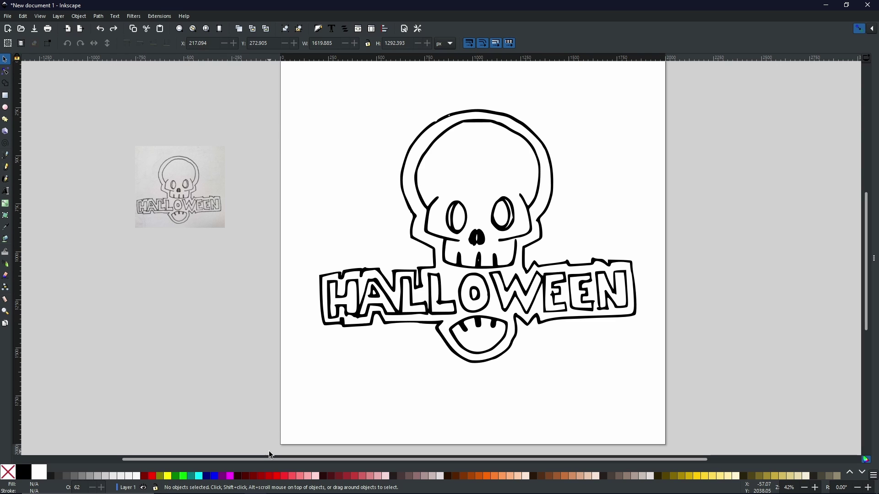
Select the sketch photo and open Path > Trace Bitmap settings
click(479, 236)
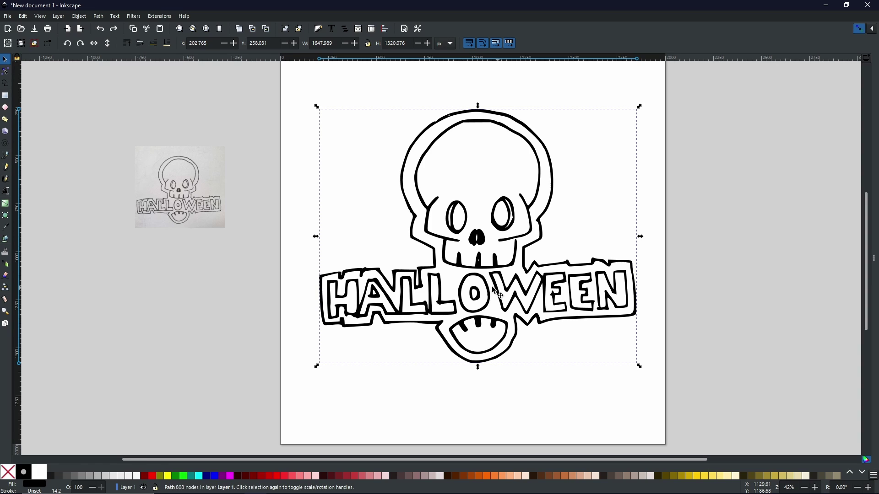
click(195, 174)
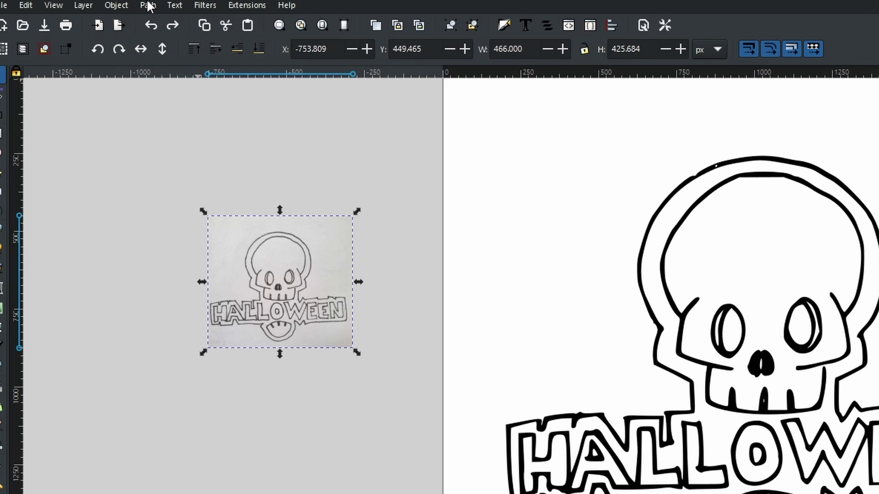
click(98, 17)
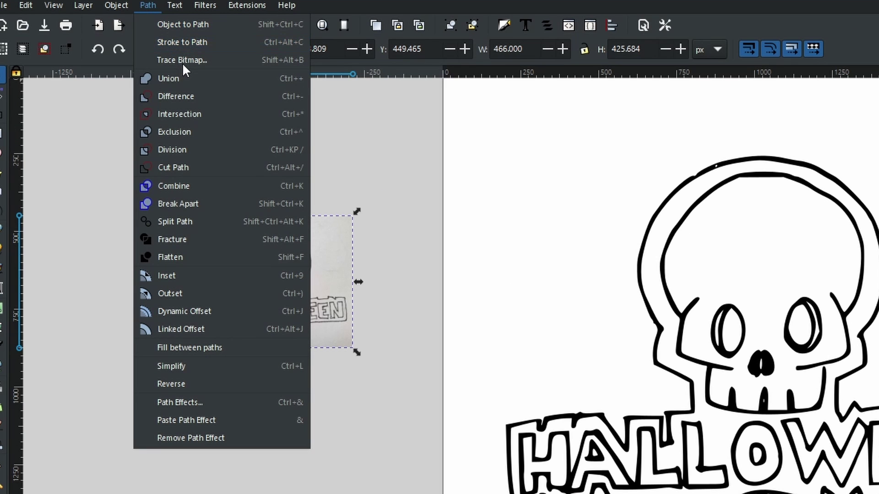
click(182, 60)
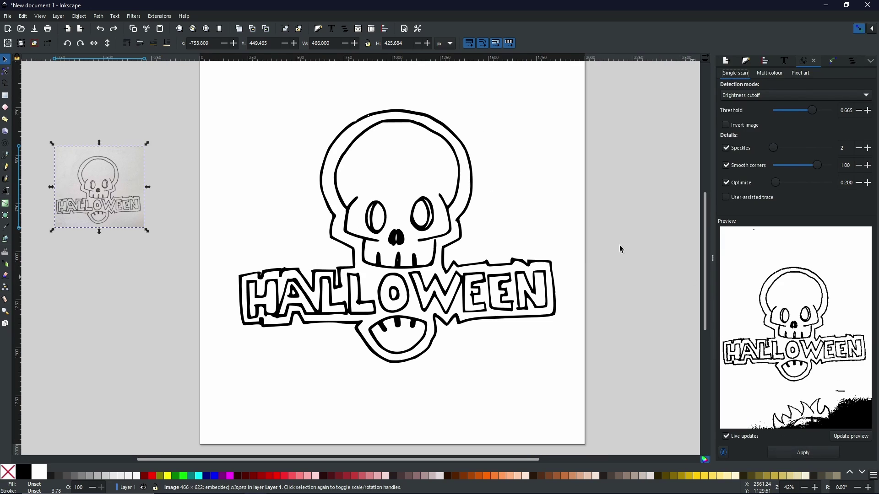
Move the traced skull drawing higher on the page, then clear the selection
click(423, 229)
mouse_move(423, 228)
mouse_down()
mouse_move(385, 202)
mouse_move(437, 218)
mouse_move(425, 214)
mouse_up()
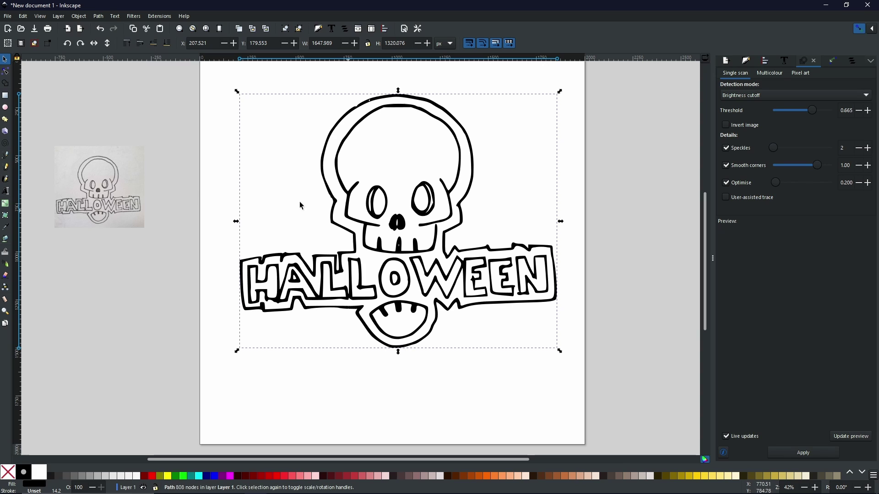
click(101, 190)
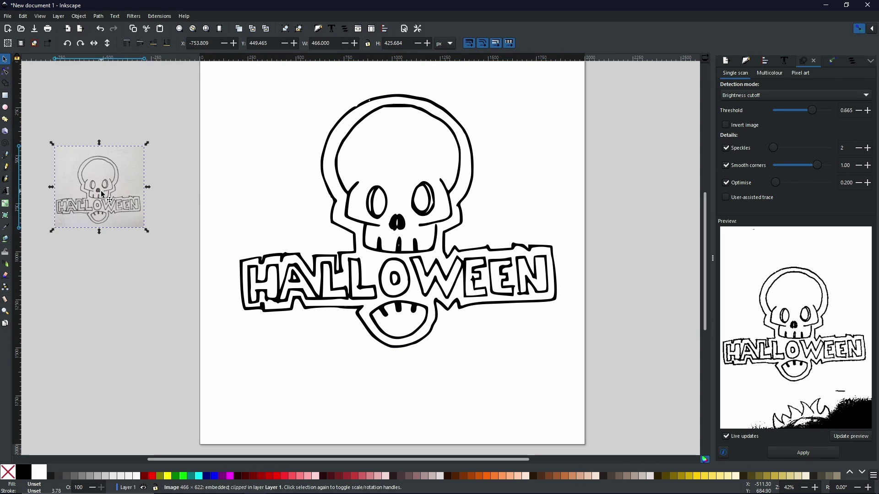
click(91, 236)
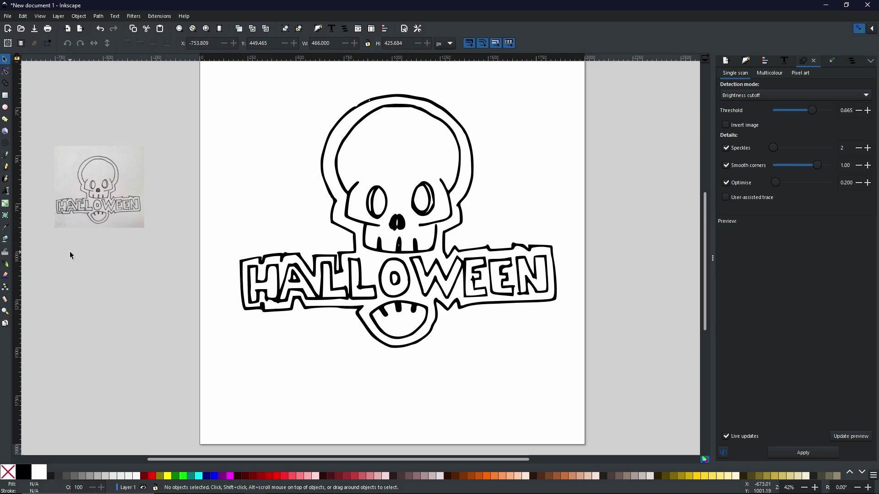
Switch to the Paint Bucket tool with cyan as the fill colour
click(5, 242)
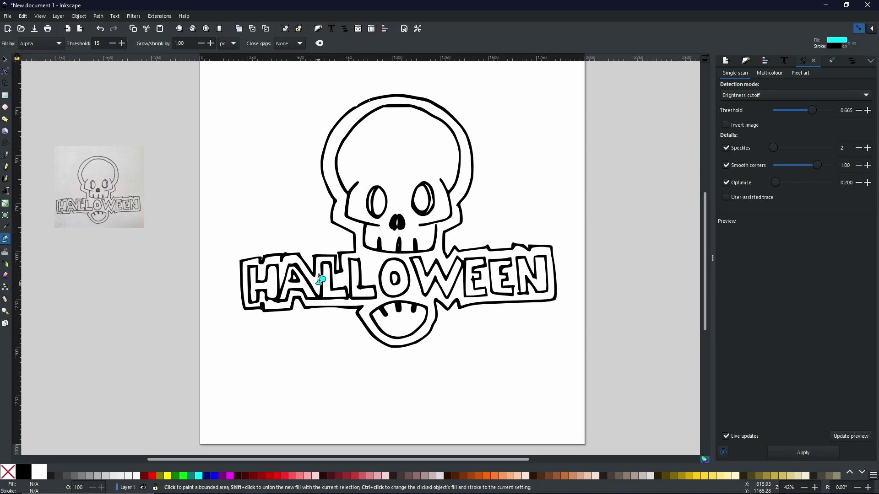
Fill the skull outline cyan, check its edges zoomed in, then undo it and fit the page
click(372, 265)
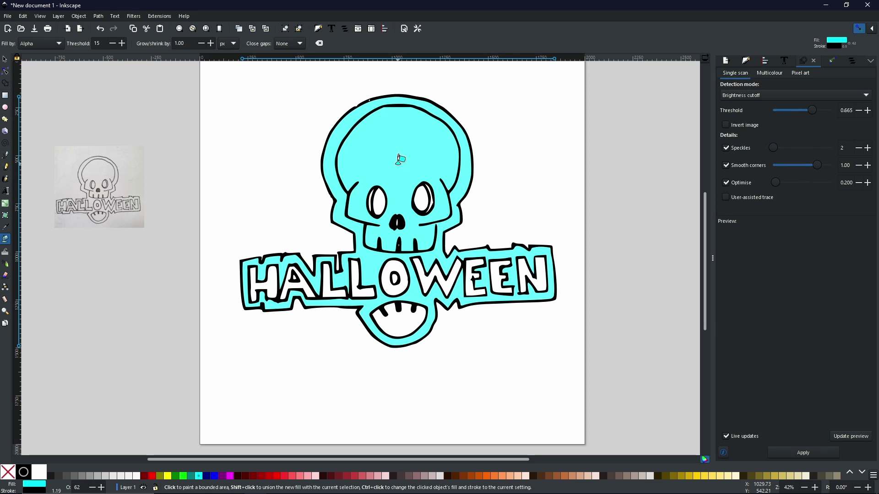
ctrl+scroll(436, 227, up, 7)
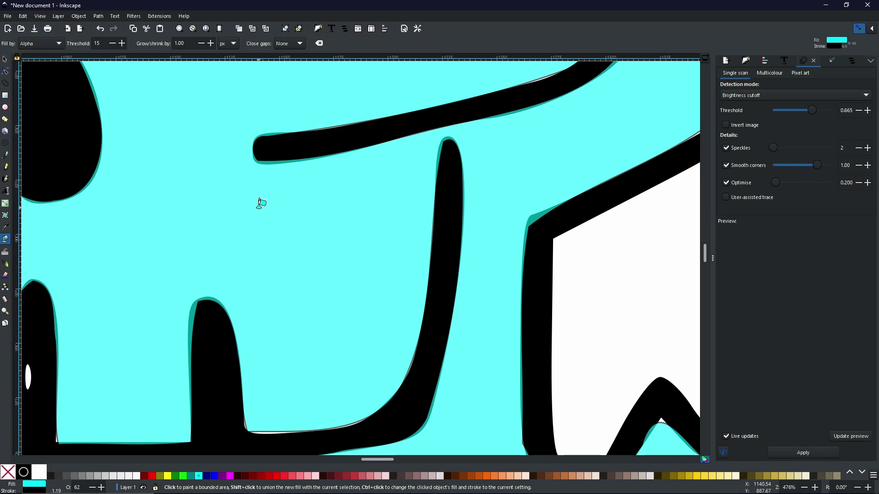
key(ctrl+z)
key(5)
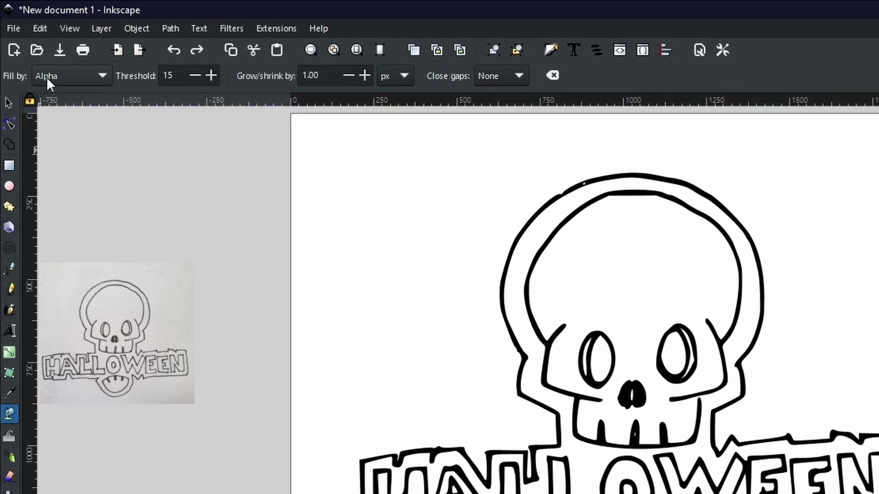
Set the Paint Bucket's Fill by option to Visible Colours and fill an area
click(27, 46)
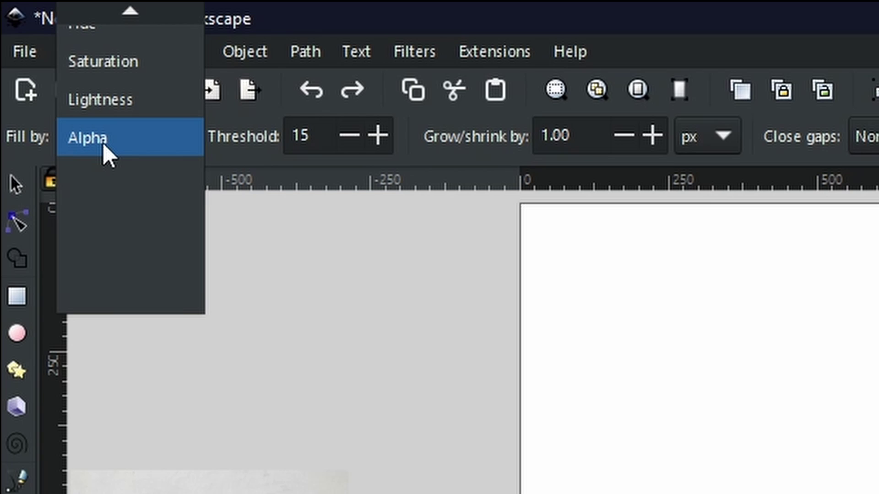
scroll(106, 155, up, 1)
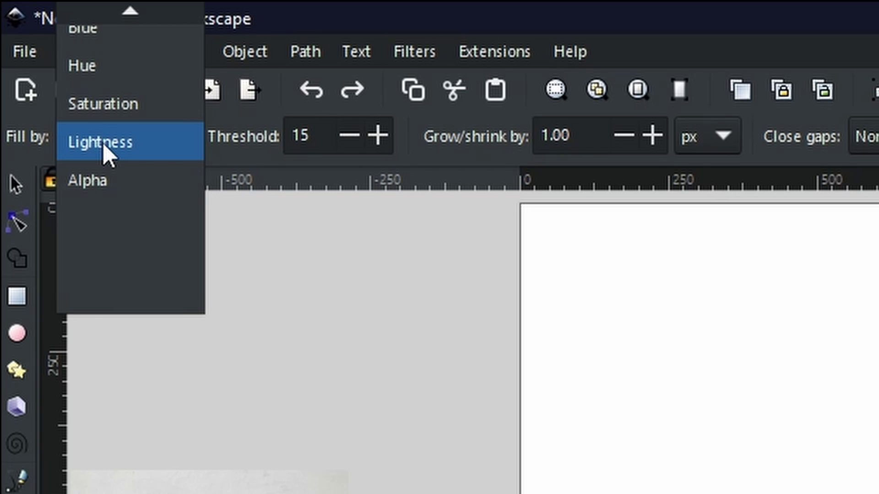
scroll(103, 146, up, 1)
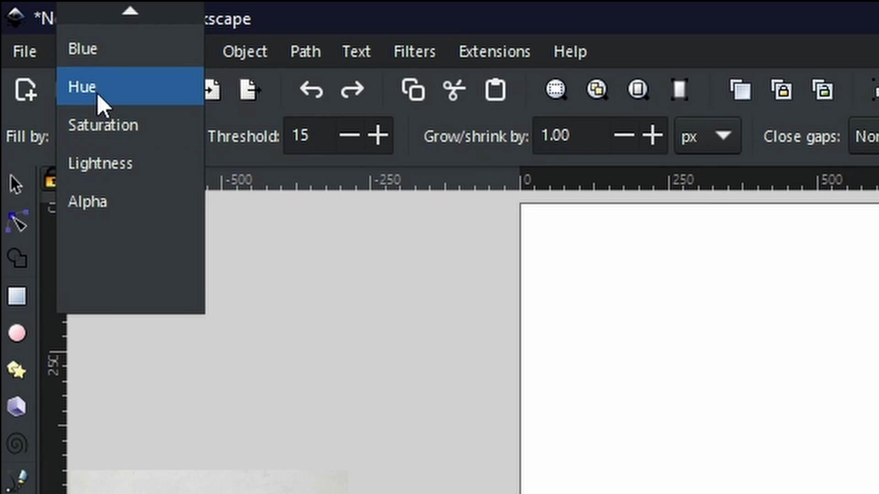
scroll(114, 98, up, 4)
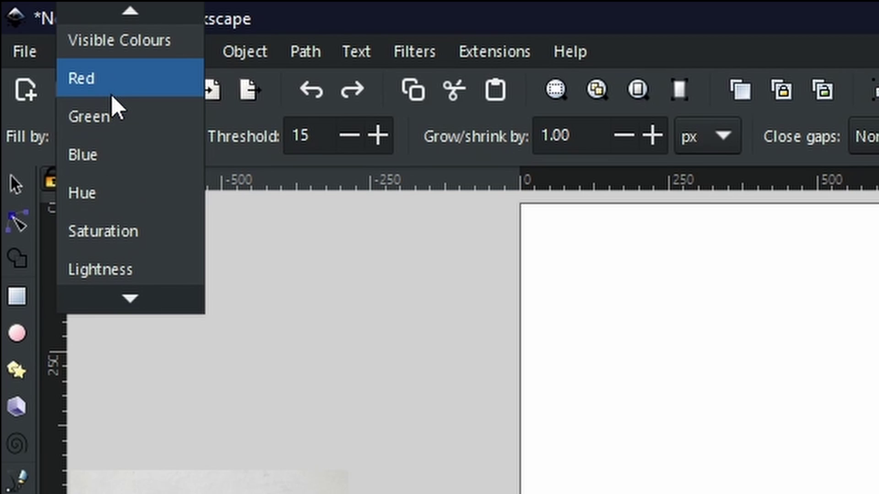
scroll(115, 106, down, 1)
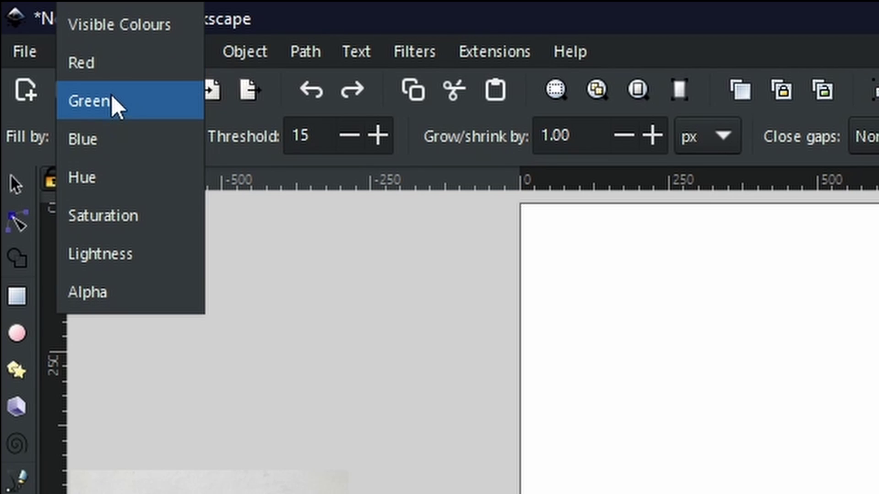
click(118, 37)
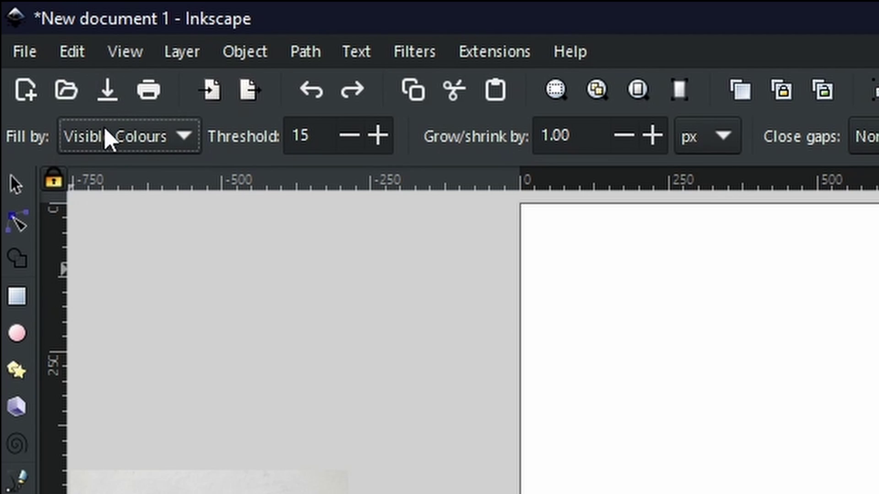
click(755, 412)
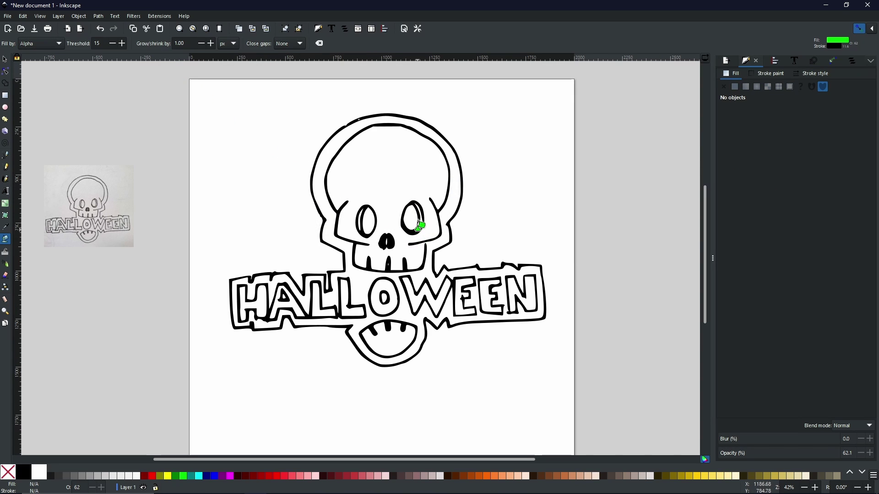
Fill the skull outline green, inspect the edge gaps close up, then undo the fill
click(400, 176)
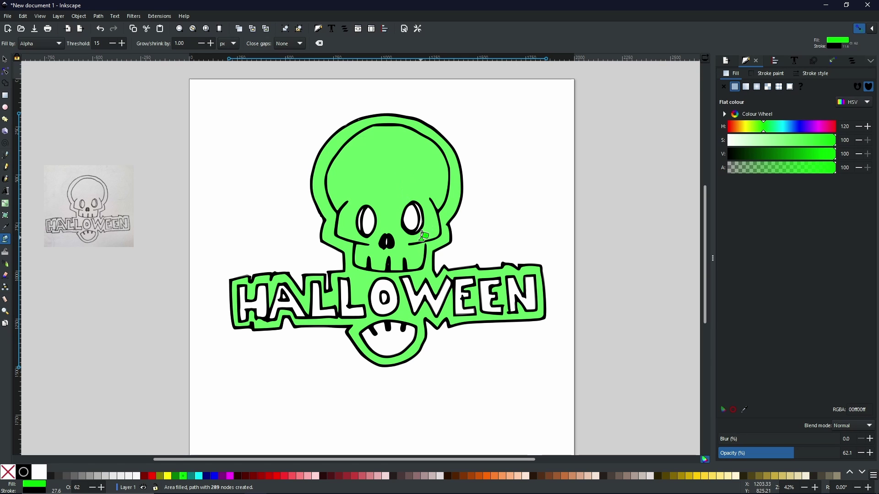
scroll(425, 238, up, 6)
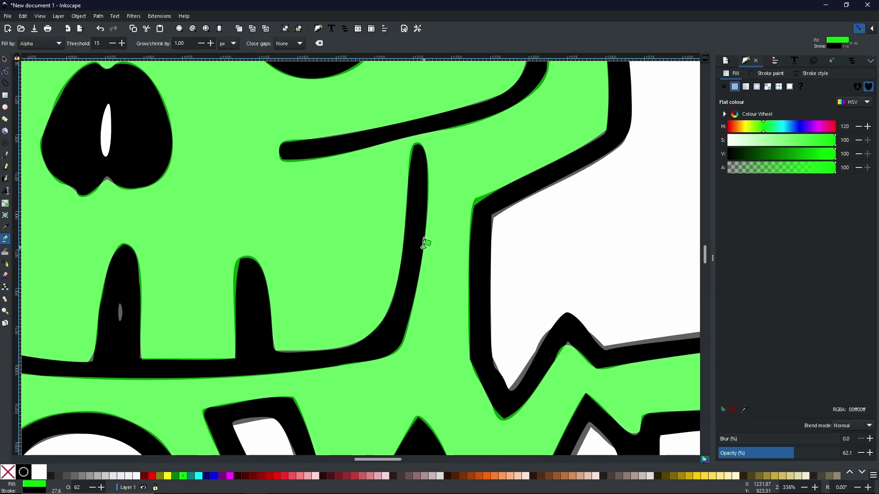
scroll(425, 242, up, 1)
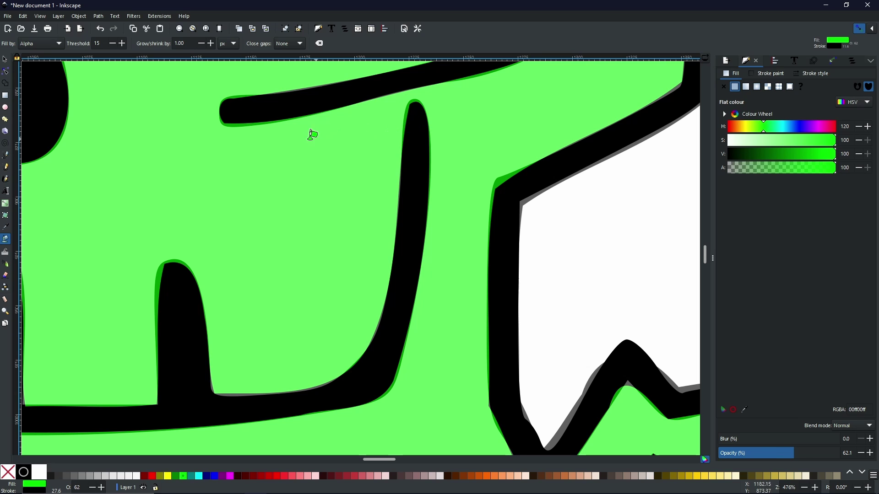
drag(352, 125, 280, 248)
scroll(269, 226, up, 3)
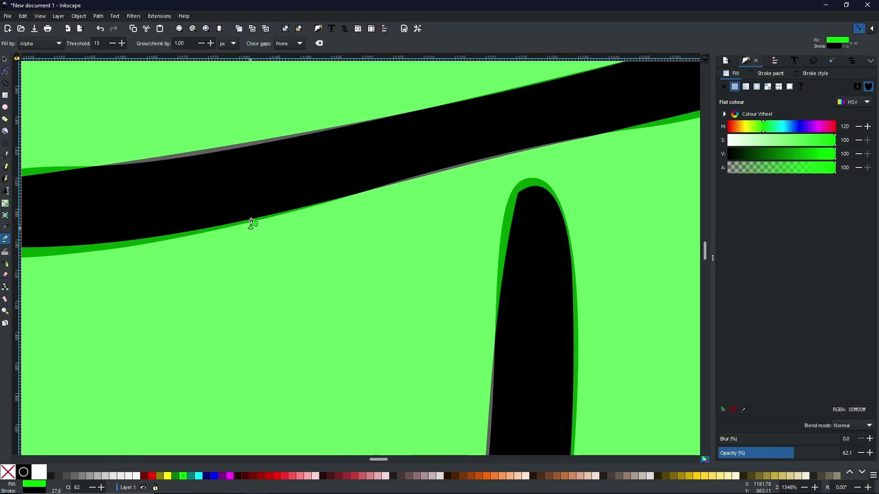
drag(253, 211, 333, 268)
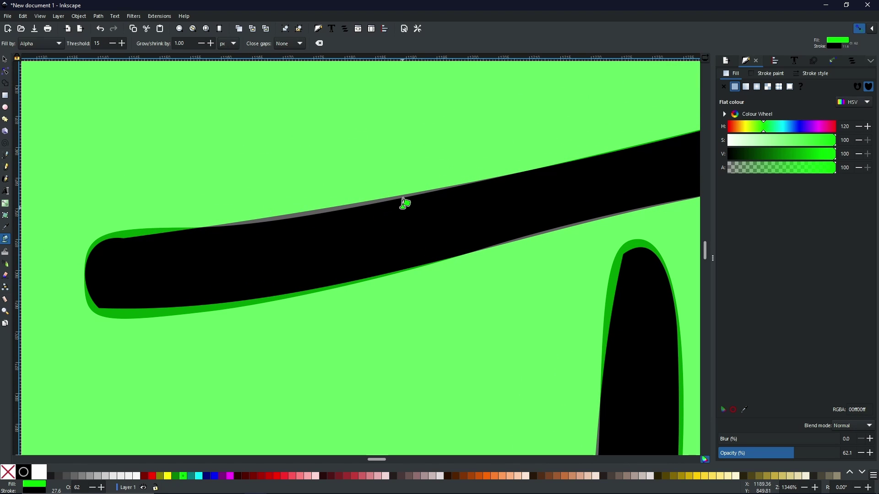
ctrl+scroll(403, 202, down, 10)
key(ctrl+z)
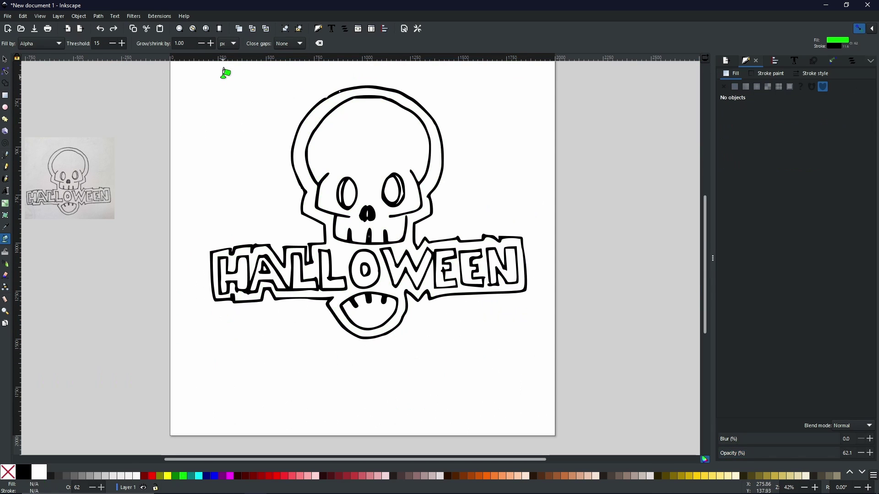
Set Grow/shrink to 2.00 px and fill the skull green, zooming in on the face
click(211, 43)
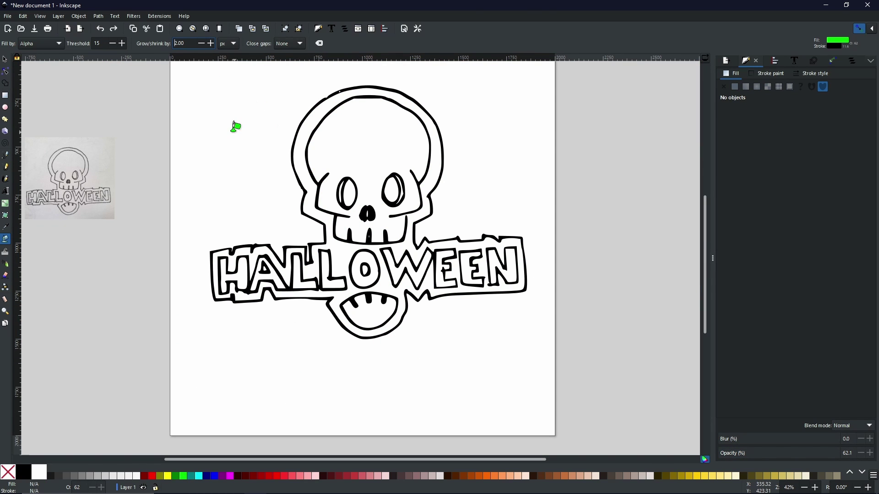
click(372, 163)
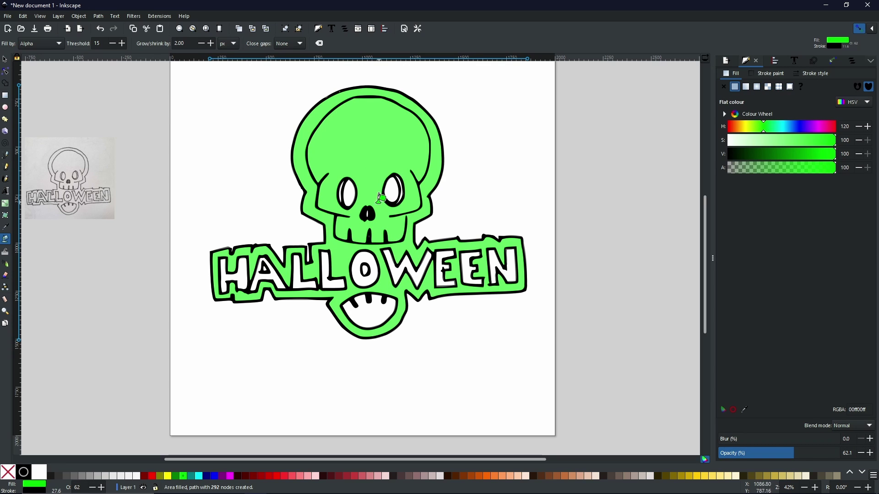
scroll(371, 208, up, 3)
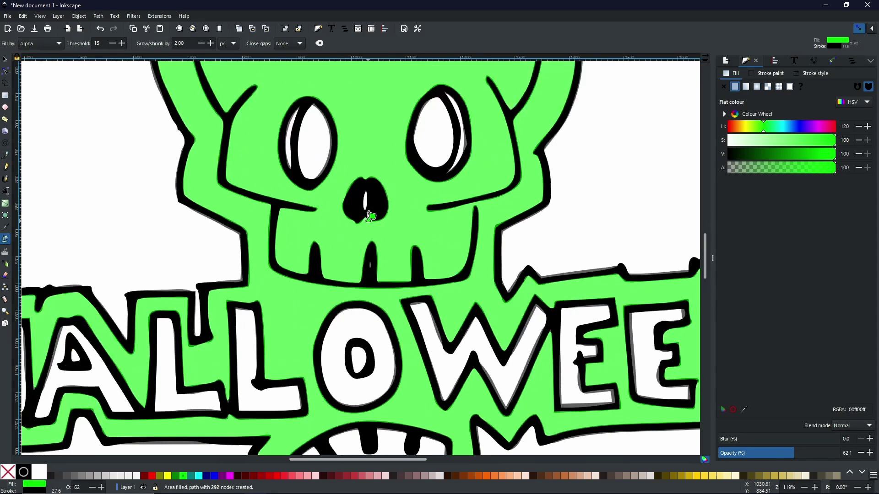
drag(483, 197, 337, 224)
scroll(269, 265, up, 5)
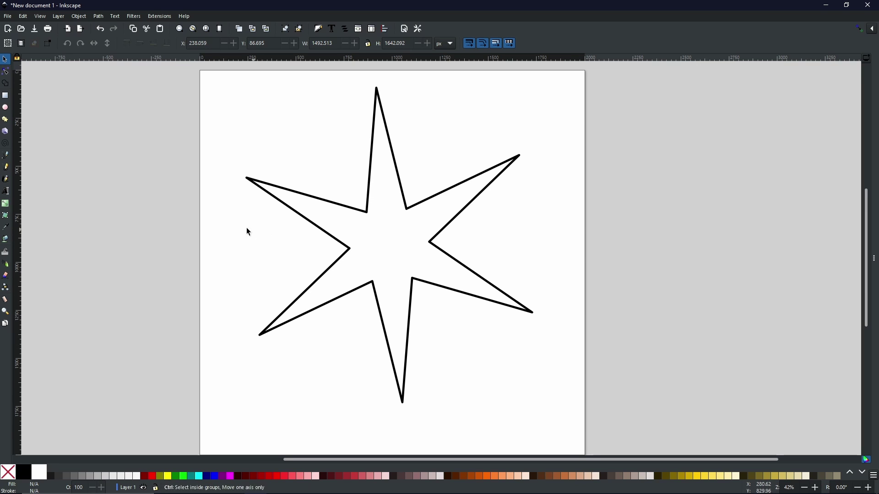
Select all, then fill the star's interior yellow with the Paint Bucket and zoom into an arm
scroll(243, 227, up, 3)
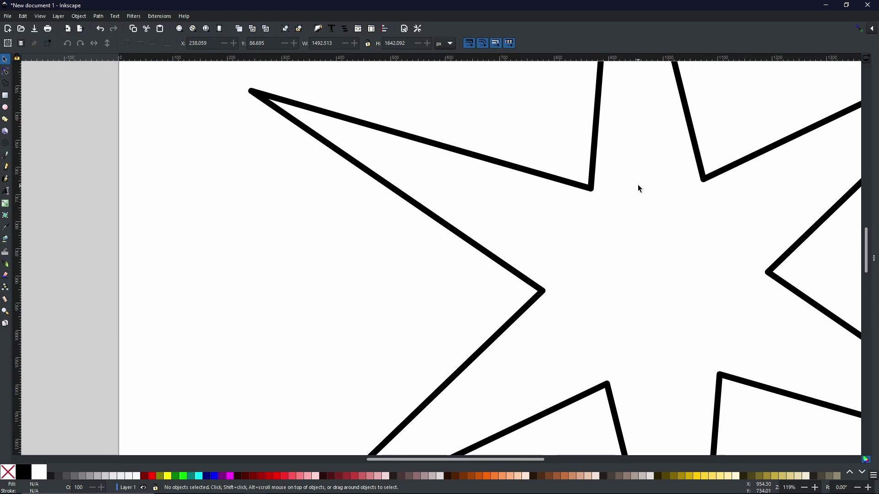
drag(426, 157, 247, 233)
key(ctrl+a)
scroll(575, 368, down, 5)
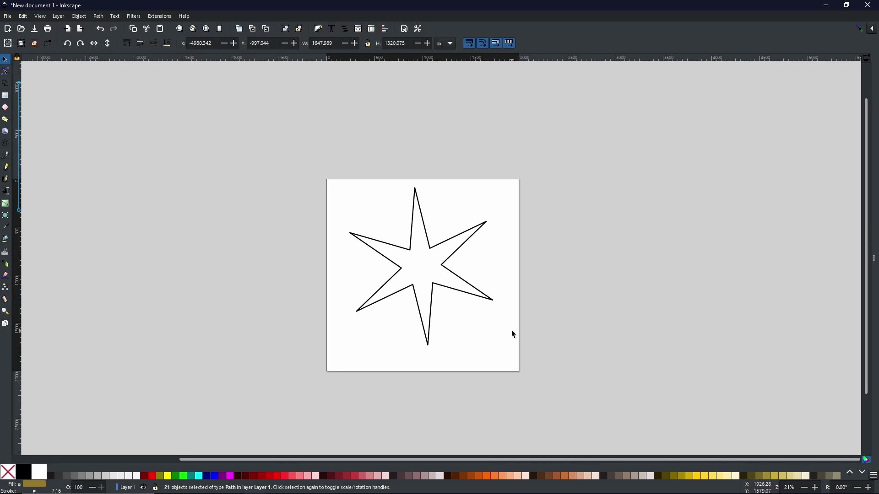
click(5, 239)
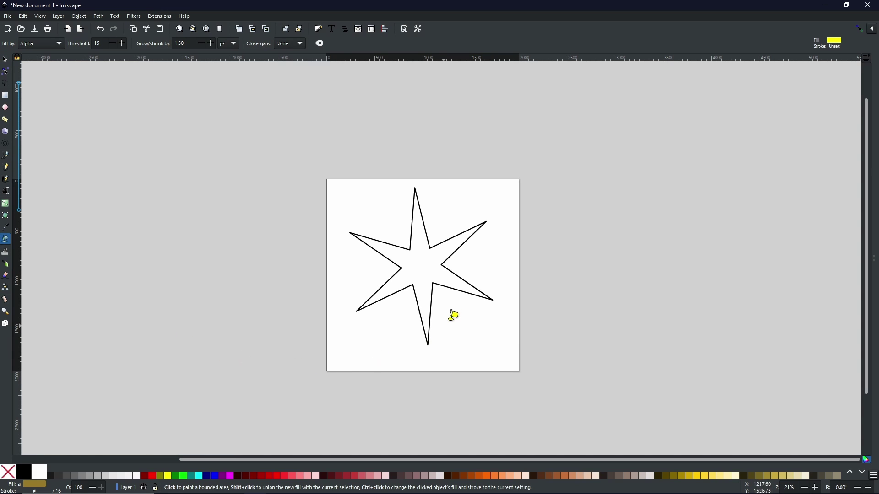
click(429, 264)
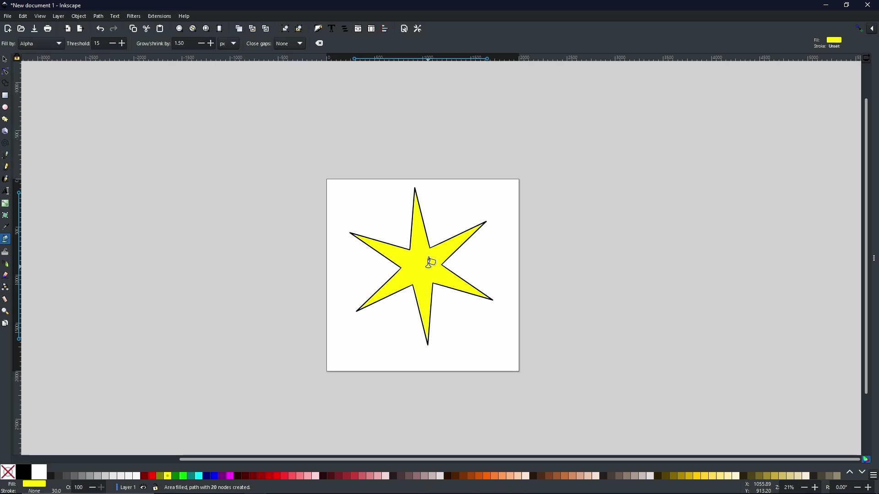
scroll(357, 325, up, 5)
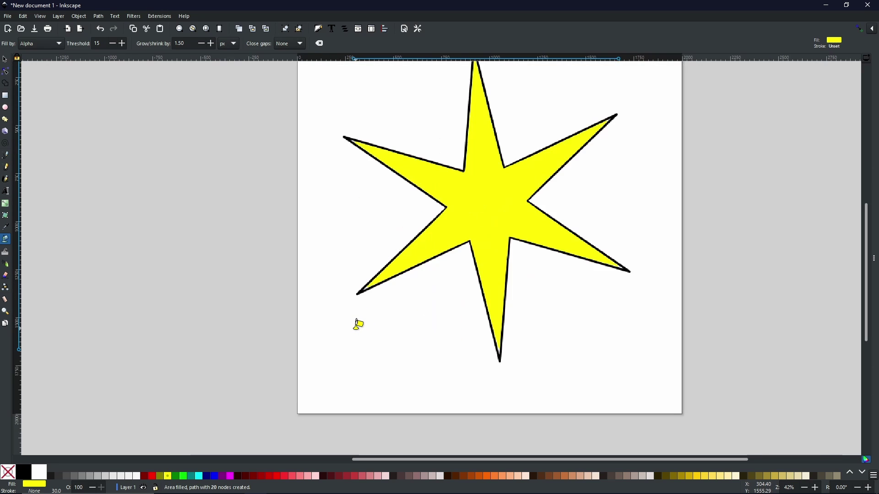
scroll(434, 159, up, 3)
scroll(379, 171, up, 1)
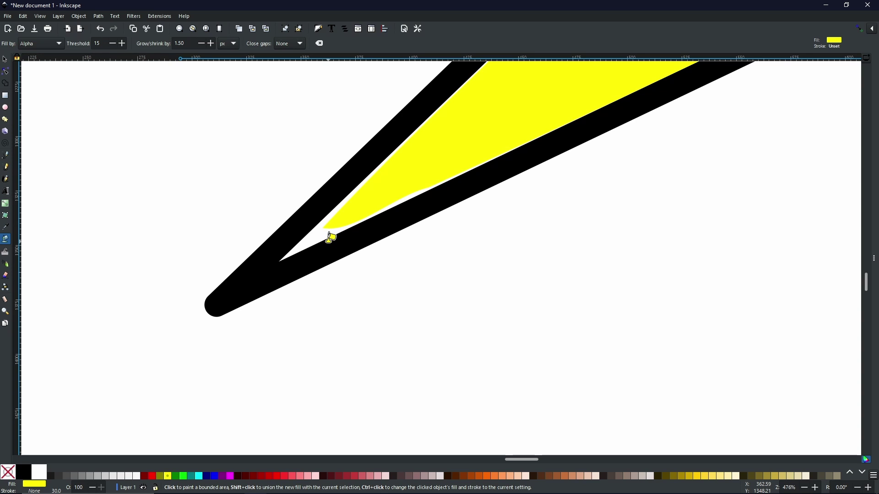
Undo the yellow fill and pan the view to centre the star
key(ctrl+z)
scroll(510, 144, down, 1)
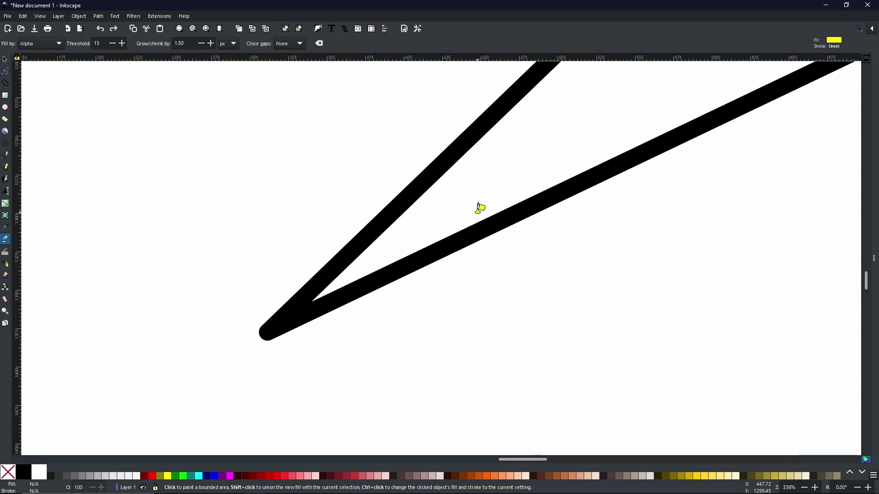
scroll(479, 209, down, 3)
scroll(389, 256, up, 1)
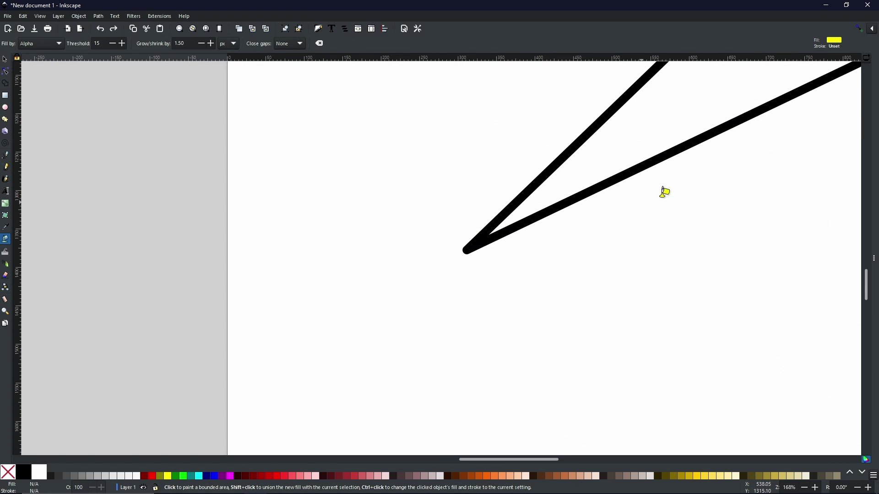
drag(681, 185, 430, 316)
scroll(430, 316, down, 1)
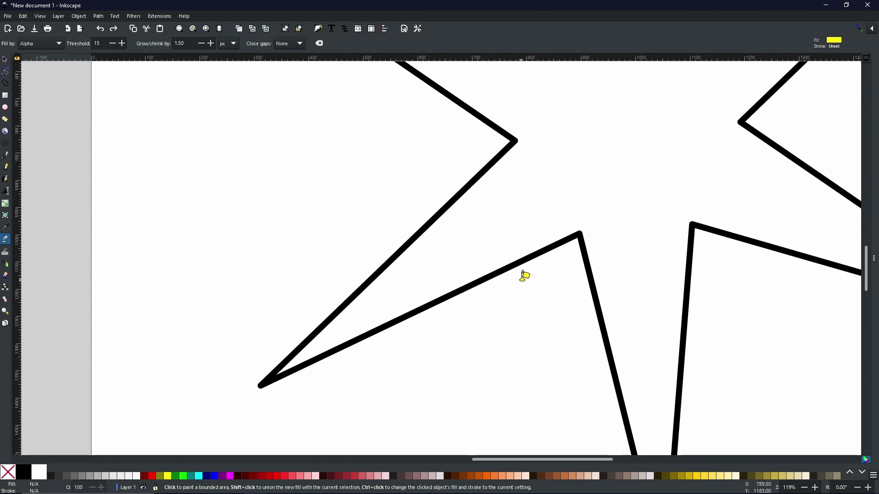
drag(557, 199, 482, 241)
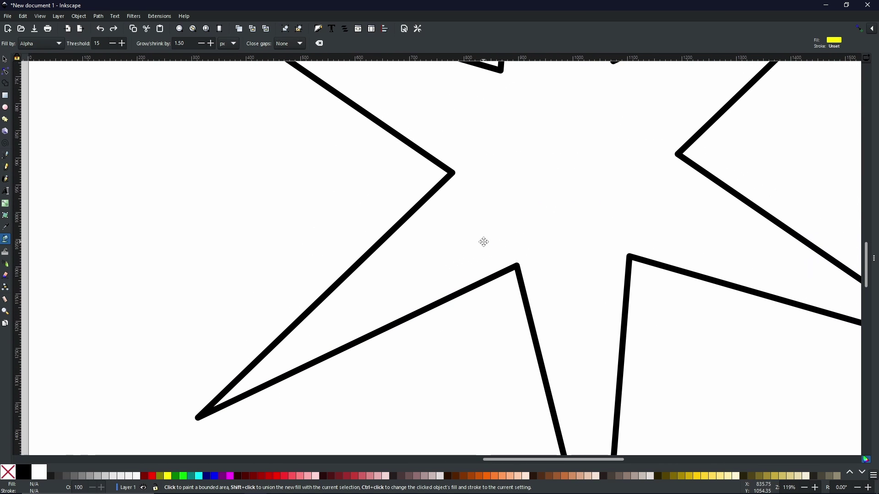
Refill the star yellow and zoom into a point's tip to check coverage
click(395, 287)
scroll(324, 356, down, 3)
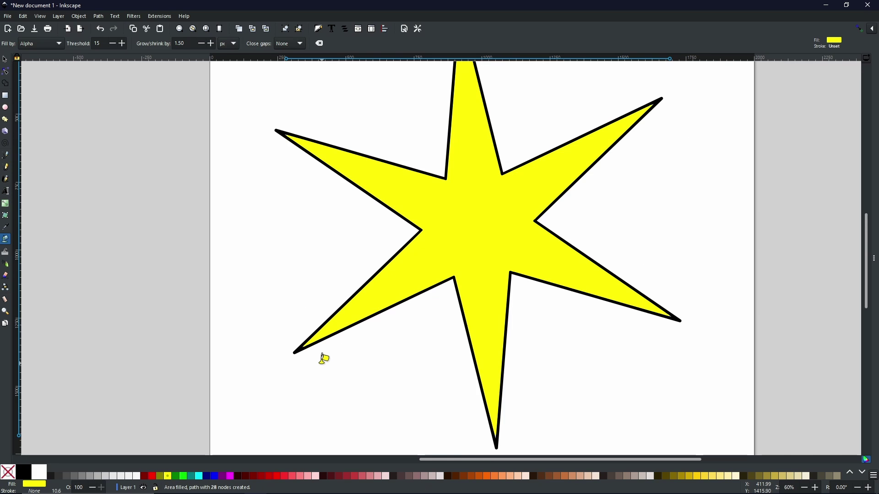
scroll(314, 353, up, 7)
scroll(306, 350, up, 1)
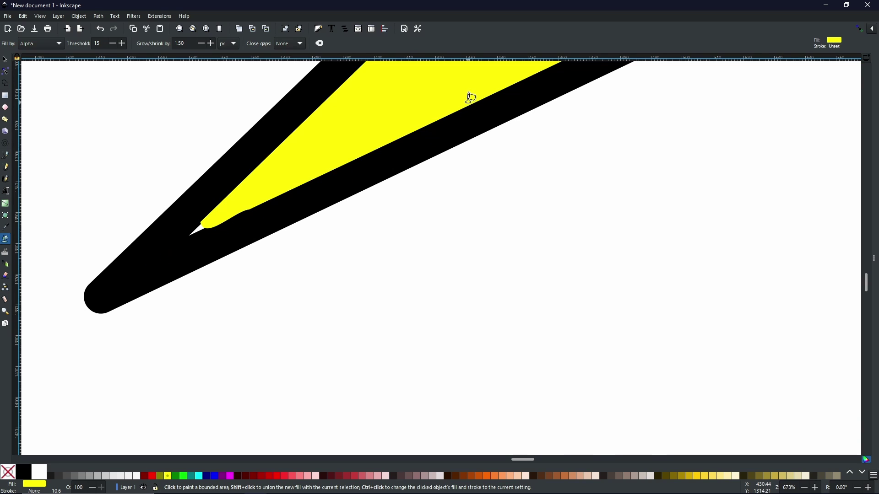
Undo the previous fill and fill the region above the diagonal stroke yellow
key(ctrl+z)
scroll(556, 196, up, 10)
scroll(216, 344, right, 10)
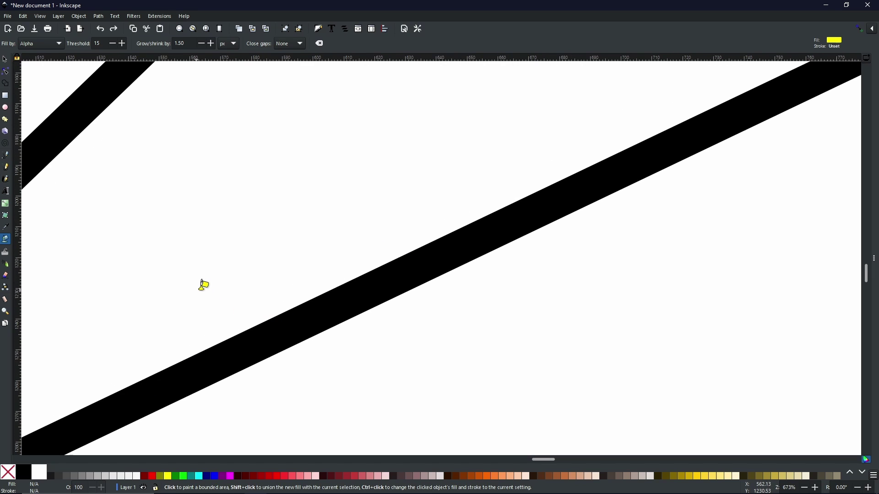
click(193, 225)
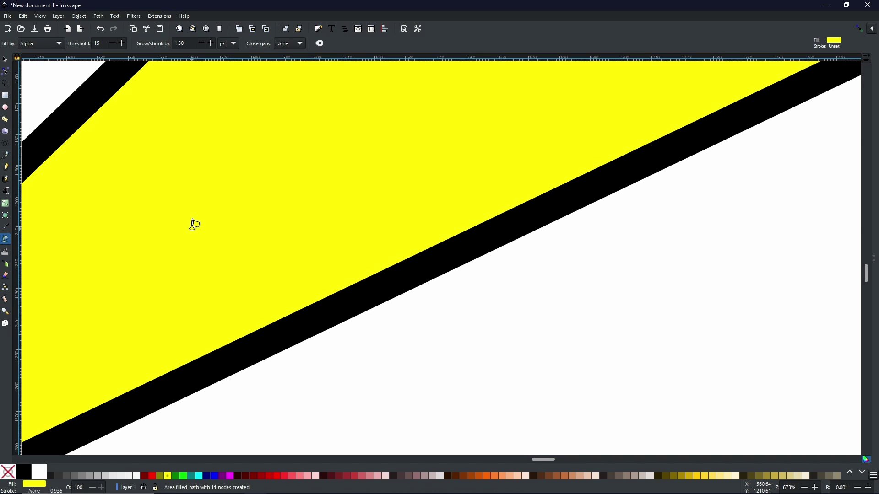
scroll(449, 155, left, 20)
scroll(237, 347, down, 15)
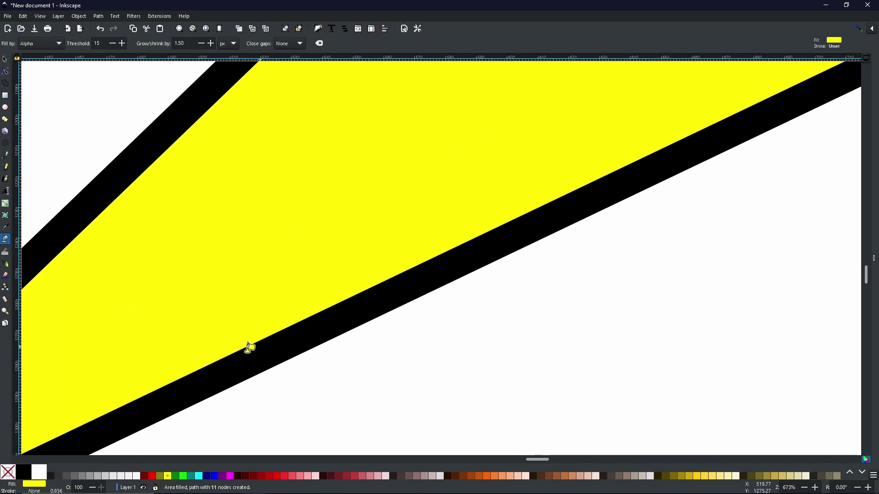
scroll(227, 255, left, 4)
Fill the arm's interior near its tip yellow
click(322, 167)
scroll(322, 167, left, 4)
scroll(444, 181, down, 3)
scroll(535, 123, down, 1)
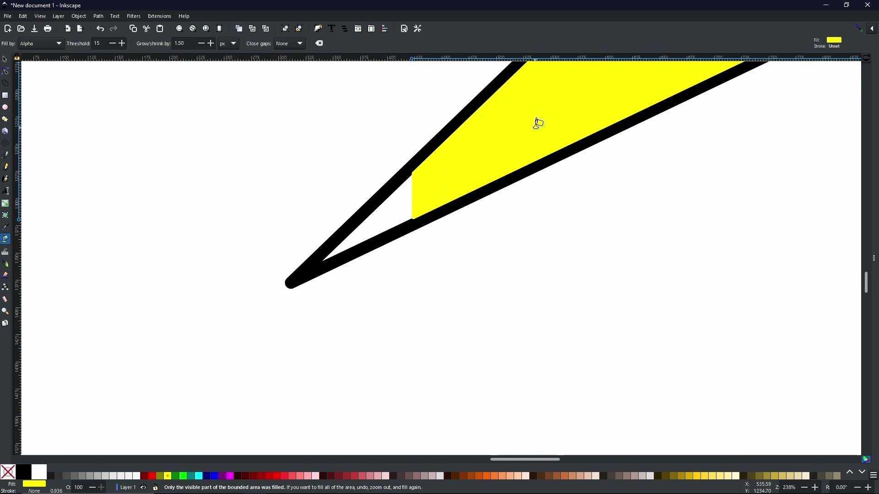
scroll(279, 323, up, 1)
scroll(277, 325, down, 4)
scroll(277, 325, left, 4)
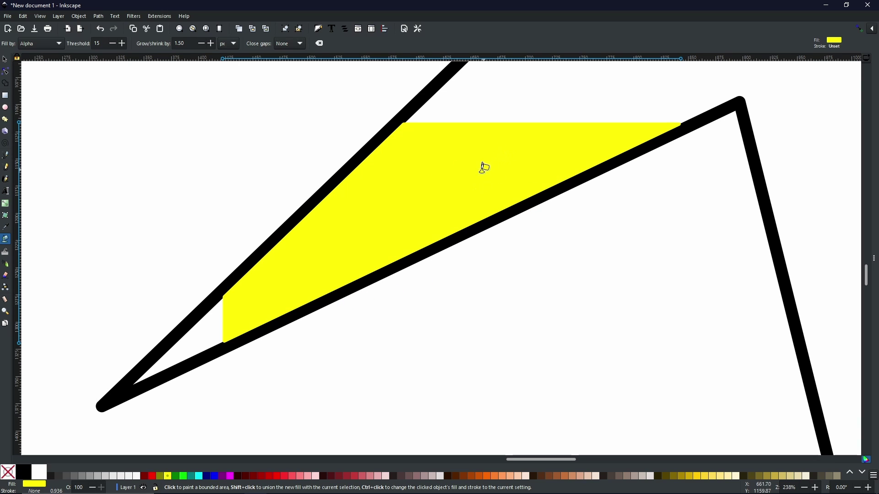
scroll(500, 175, up, 9)
scroll(500, 174, right, 15)
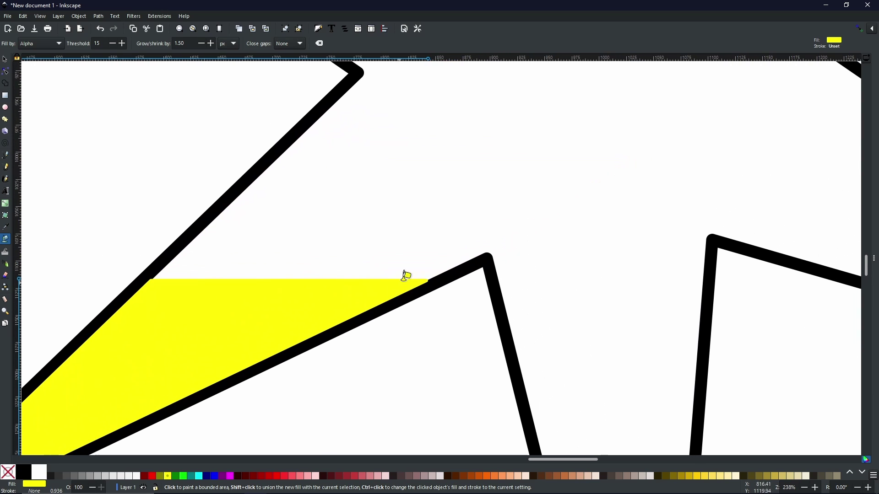
scroll(509, 264, down, 2)
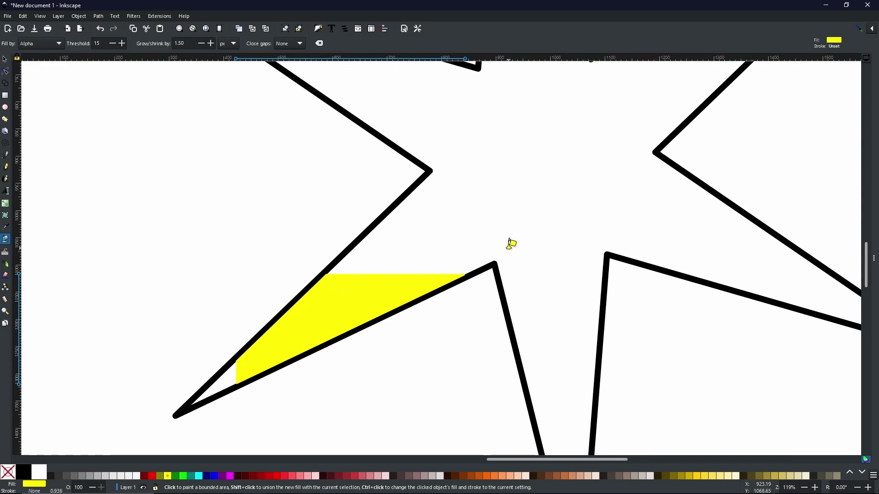
Fill the star's centre yellow and bring the whole star into view
click(526, 152)
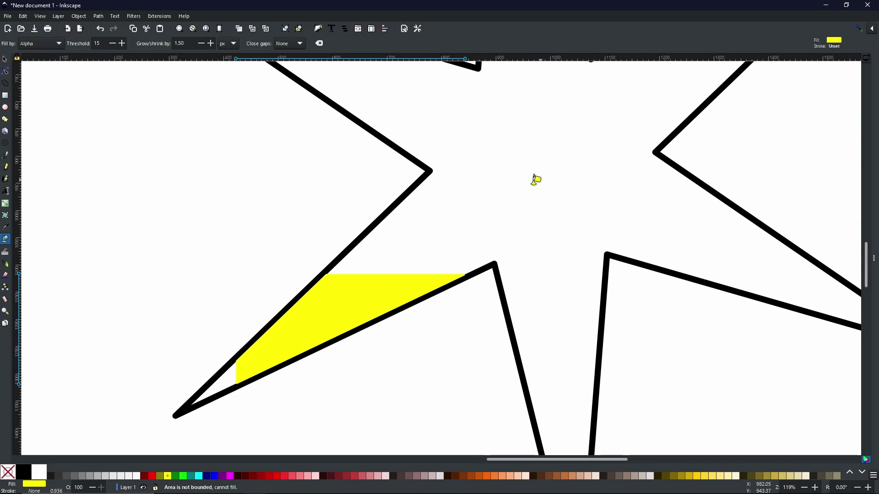
drag(526, 188, 432, 270)
scroll(439, 263, down, 1)
Fill the star's interior with the Paint Bucket and zoom in on the lower-left arm seam
click(447, 257)
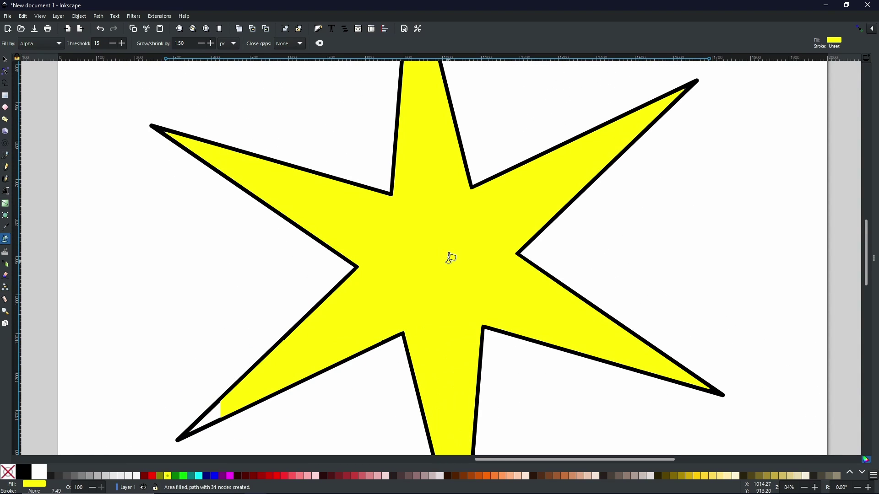
drag(303, 356, 358, 242)
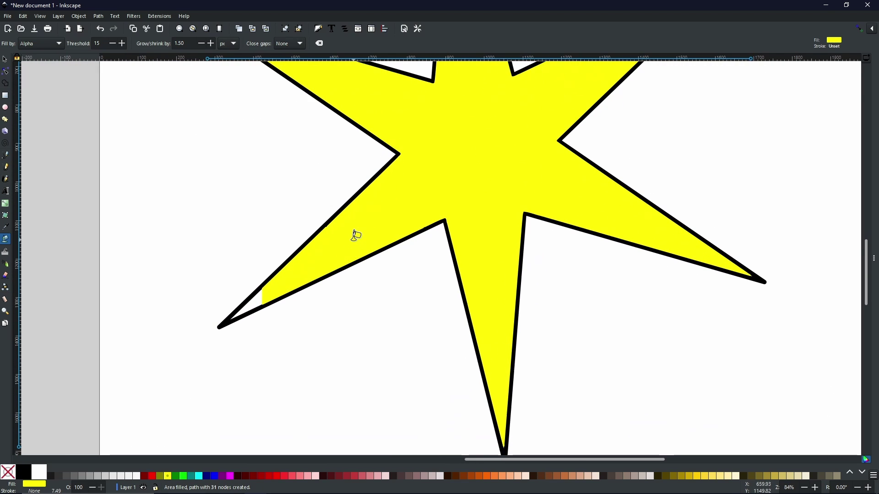
scroll(356, 235, up, 5)
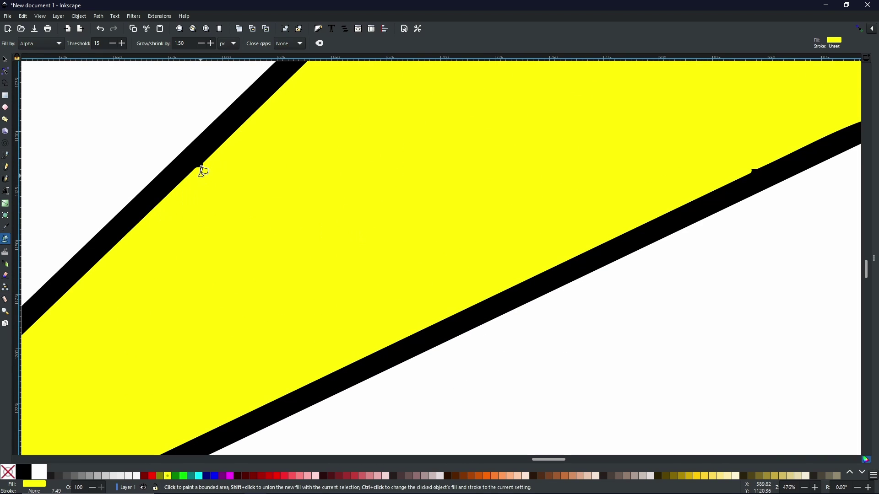
scroll(202, 171, up, 3)
drag(379, 151, 264, 296)
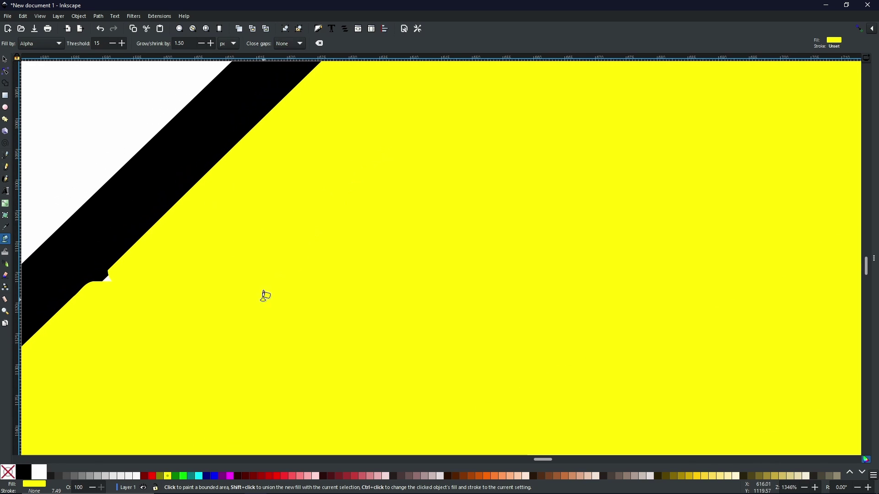
Recolour the new star fill olive and inspect its boundary with the yellow patch
click(162, 478)
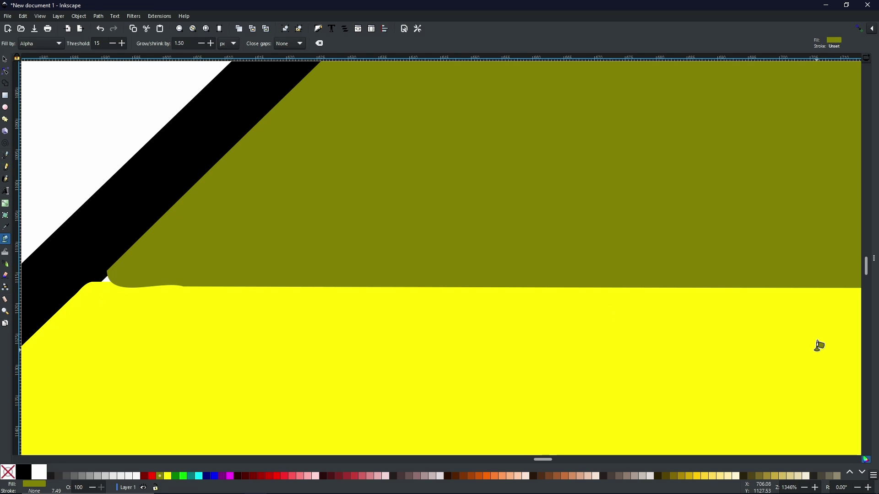
drag(777, 346, 292, 332)
drag(761, 293, 69, 314)
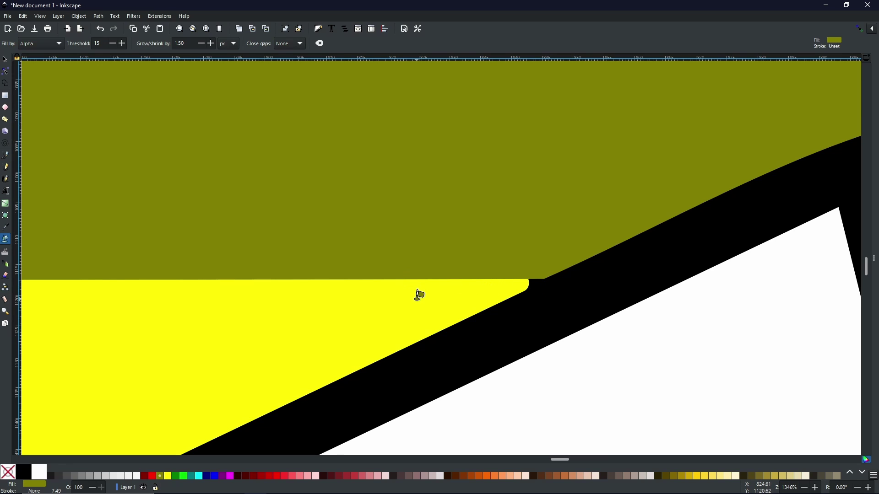
scroll(419, 278, down, 7)
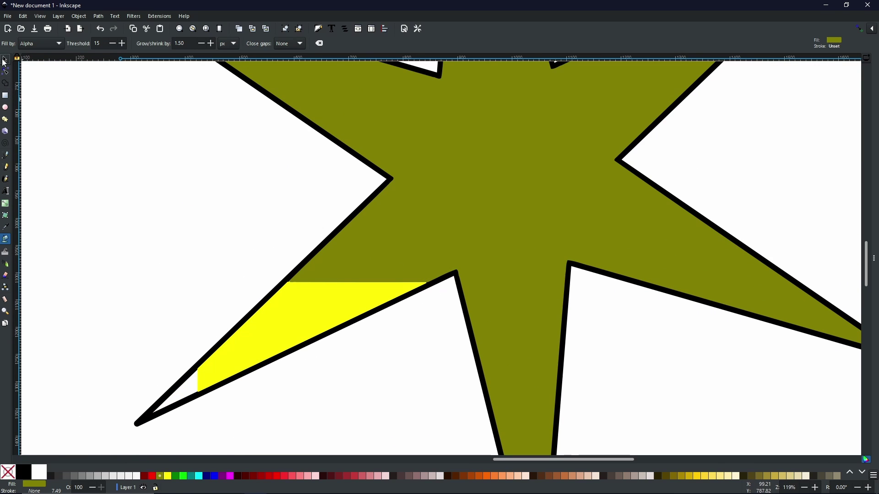
Select the olive star fill plus the yellow patch and combine them with Path > Union
click(4, 62)
shift+click(310, 311)
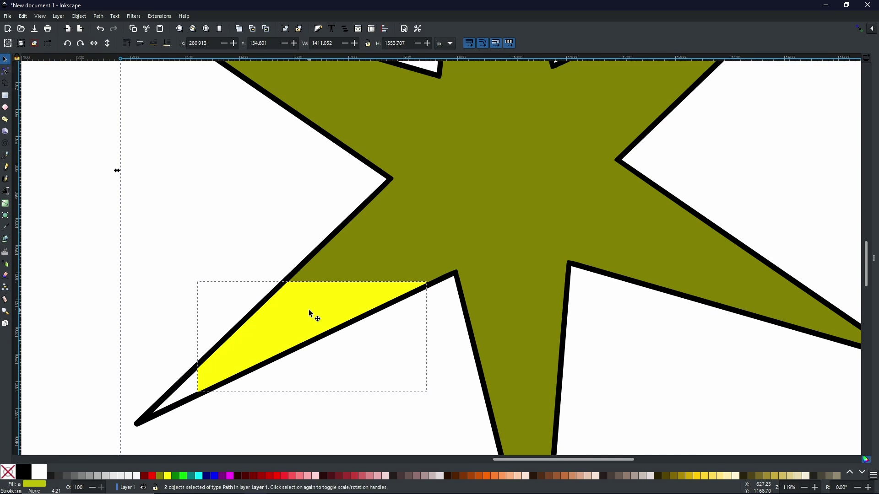
click(99, 16)
click(114, 62)
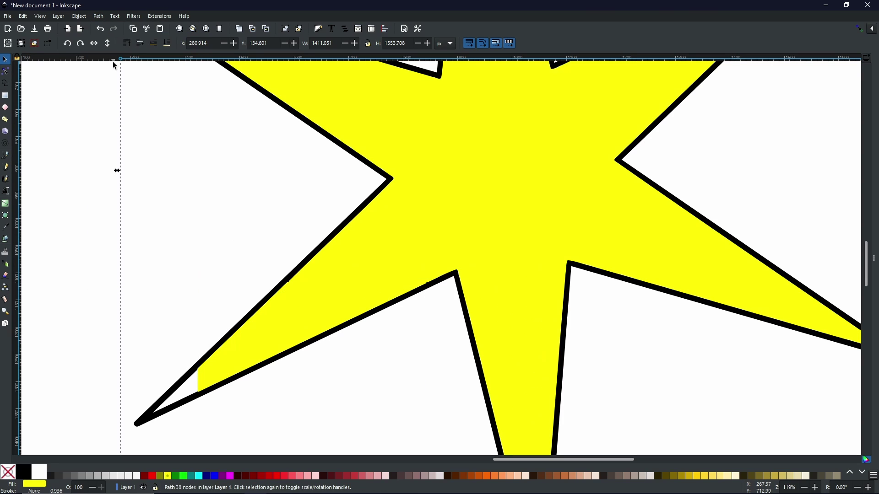
scroll(290, 287, up, 7)
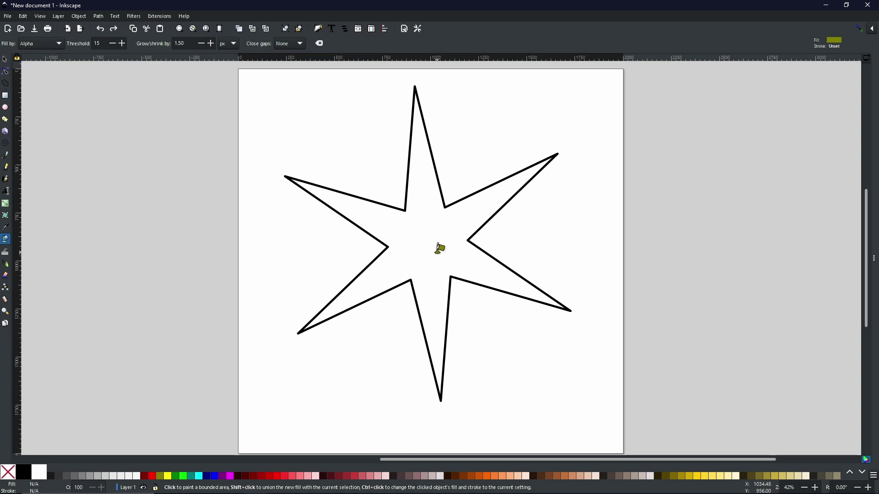
Fill the star olive in one click, then drag the fill offset from the star outline
click(439, 248)
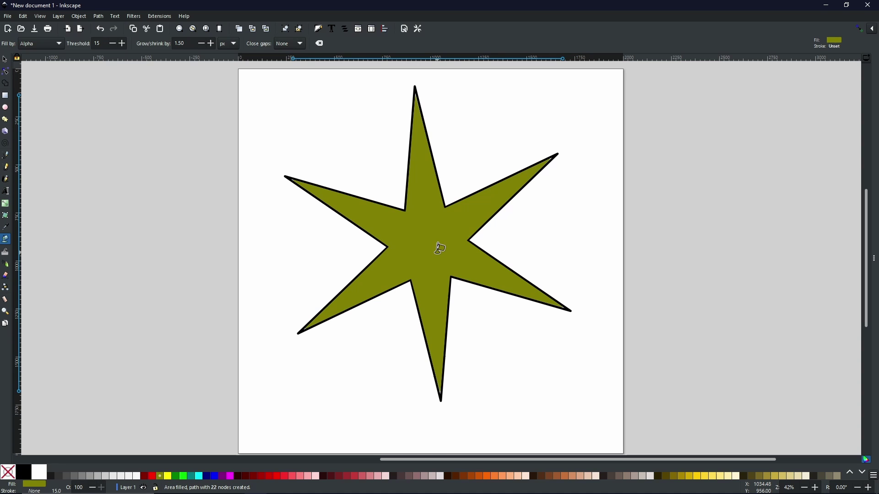
click(4, 59)
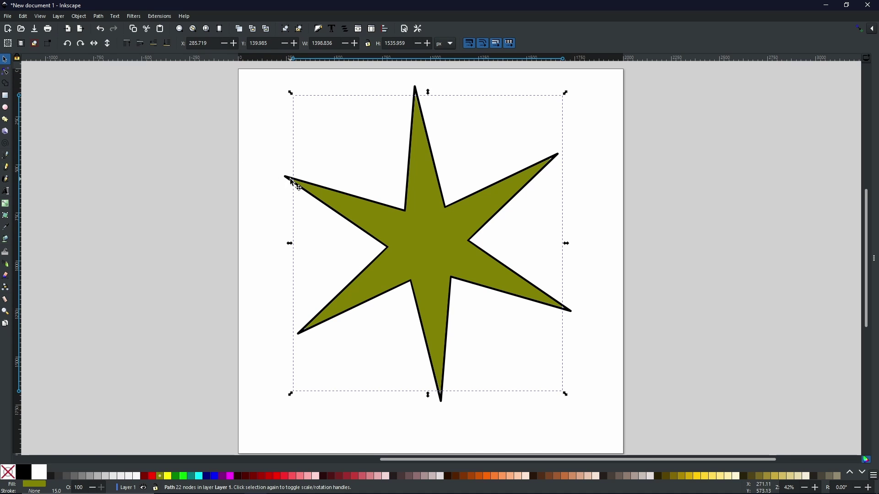
drag(292, 182, 104, 226)
drag(449, 198, 483, 173)
drag(248, 287, 423, 215)
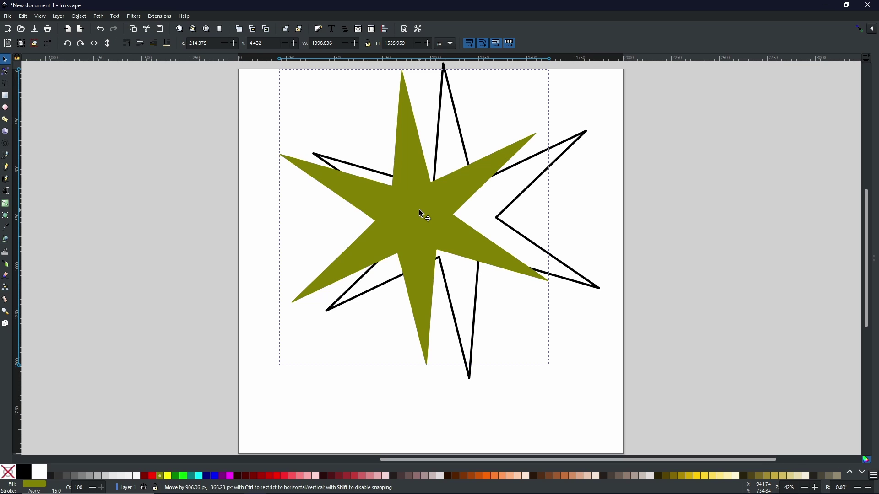
drag(419, 209, 420, 231)
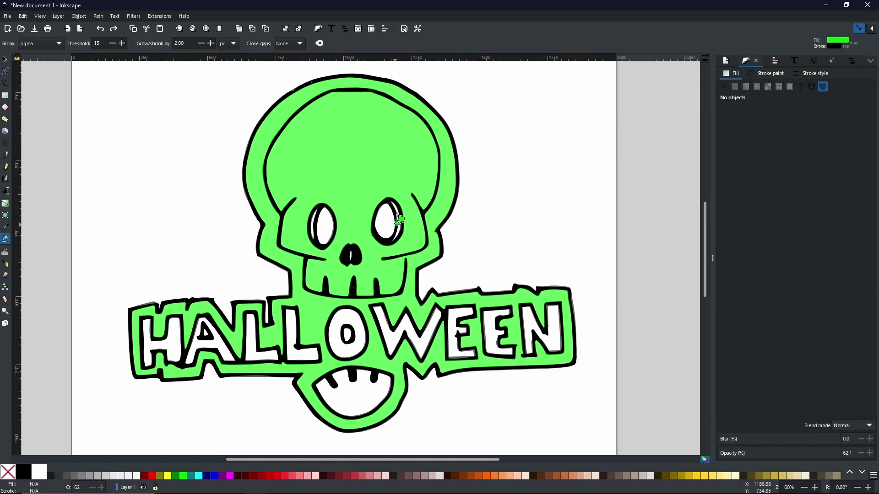
Zoom in on the white highlight in the skull's right eye
ctrl+scroll(393, 216, up, 4)
ctrl+scroll(392, 216, up, 1)
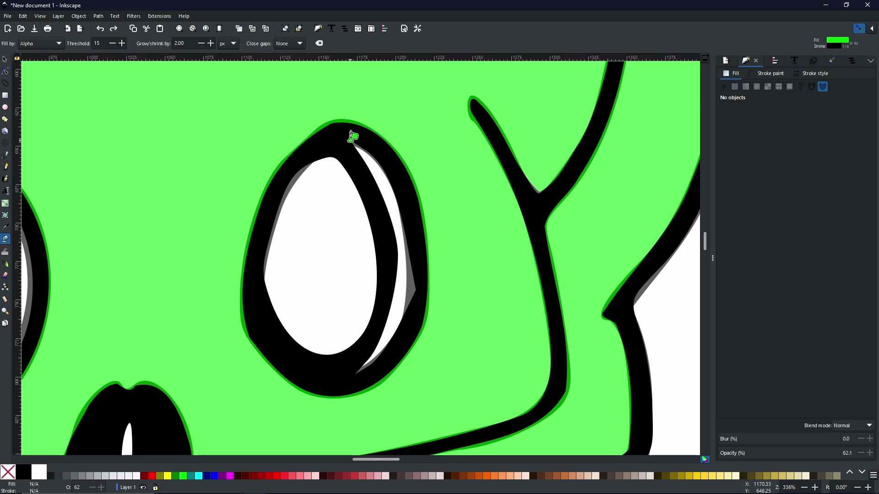
Raise Grow/shrink to 6.60, fill the eye highlight green, then undo the oversized fill
double_click(210, 43)
scroll(211, 44, up, 20)
click(388, 203)
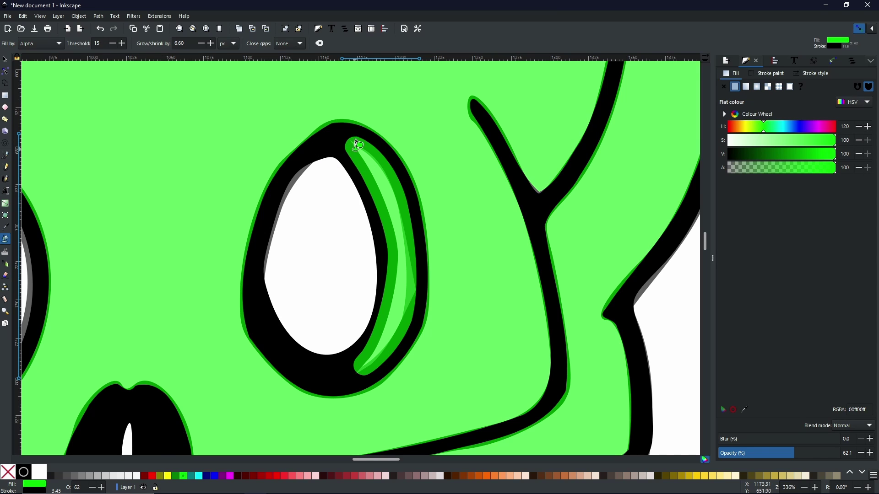
key(ctrl+z)
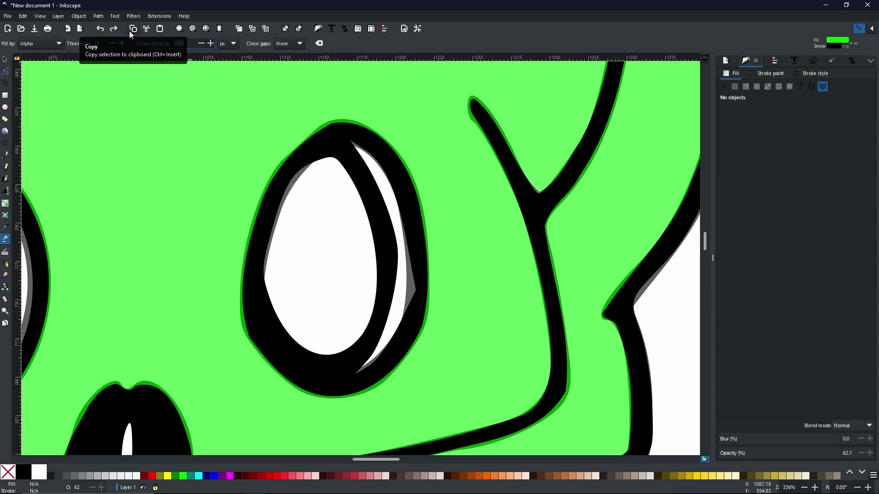
Set the Paint Bucket's Grow/shrink by value to 1
text(1)
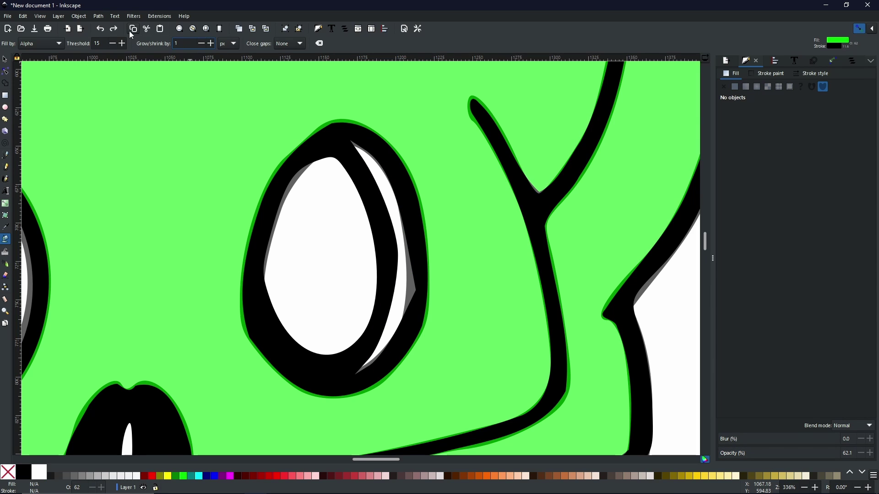
key(Return)
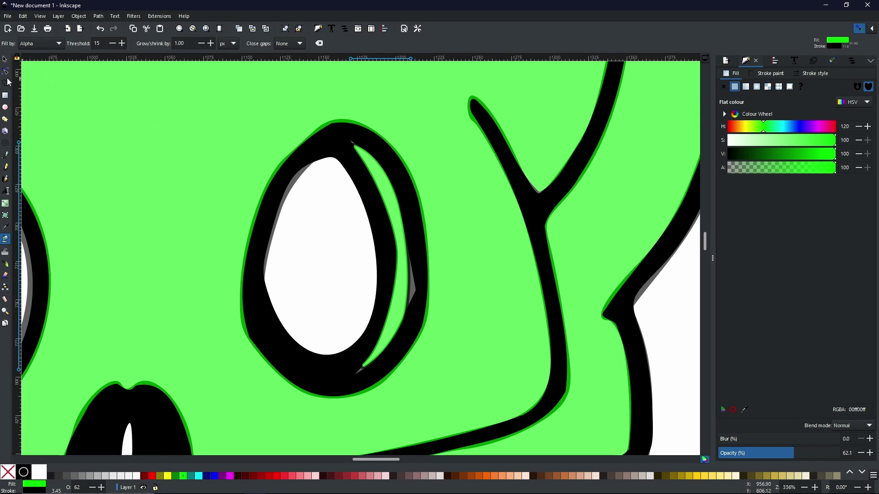
Node-edit the green sliver, widening its right edge and pulling its lower node into the crescent tip
click(5, 72)
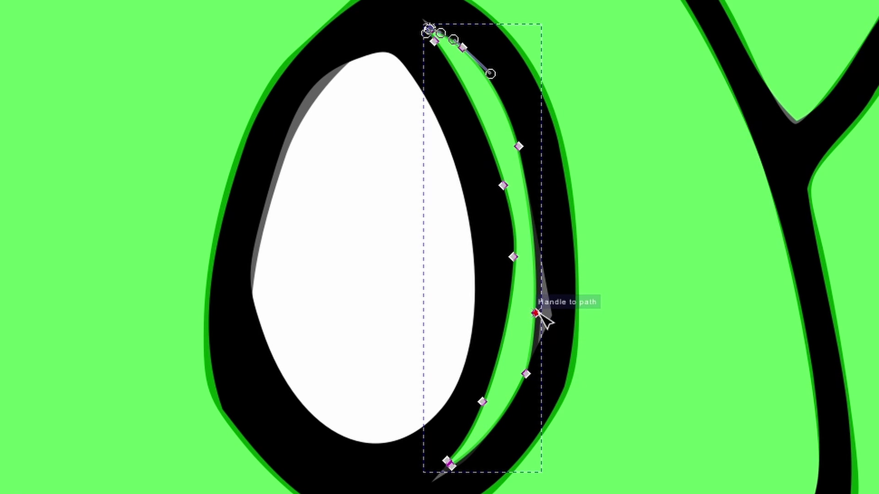
drag(535, 313, 551, 316)
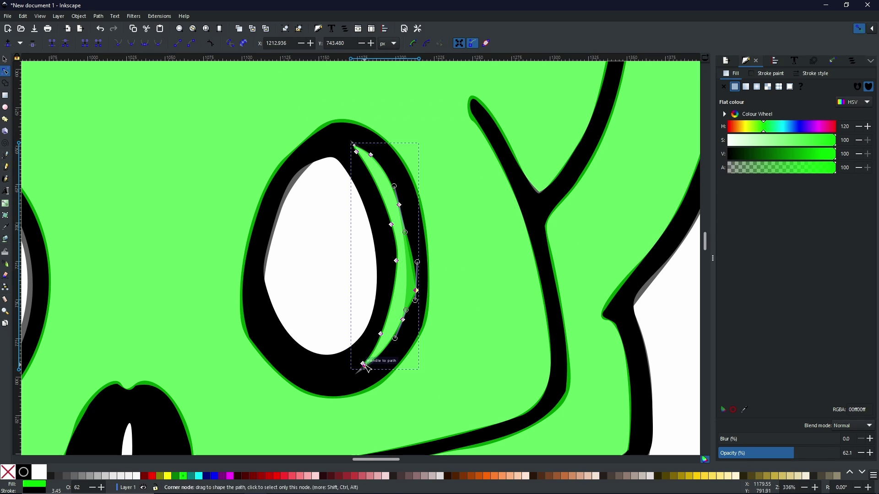
scroll(375, 362, down, 3)
scroll(467, 338, up, 10)
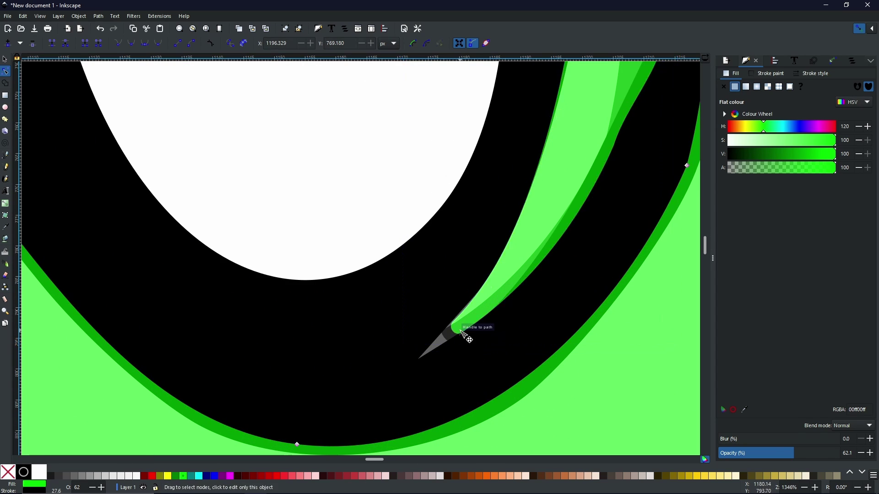
drag(463, 333, 418, 367)
drag(457, 314, 418, 353)
Nudge the sliver's upper node outward into the top tip, then return to the Selector
drag(526, 201, 522, 197)
scroll(463, 168, up, 15)
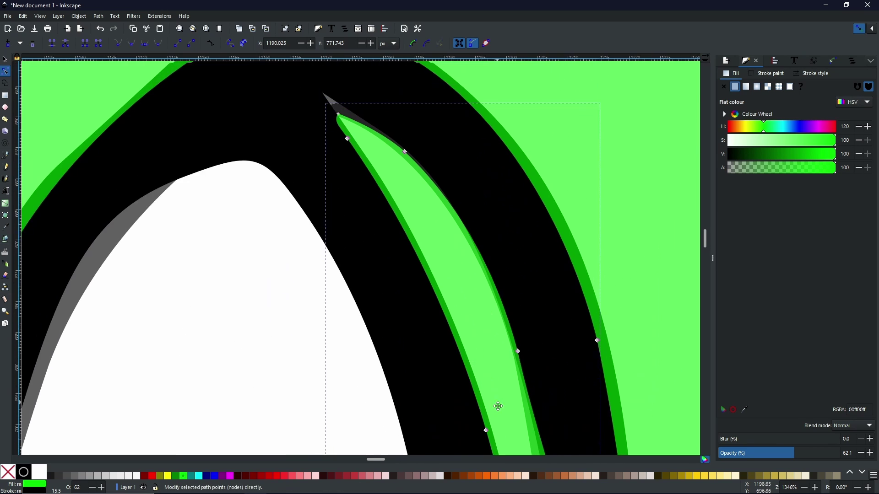
drag(334, 109, 316, 115)
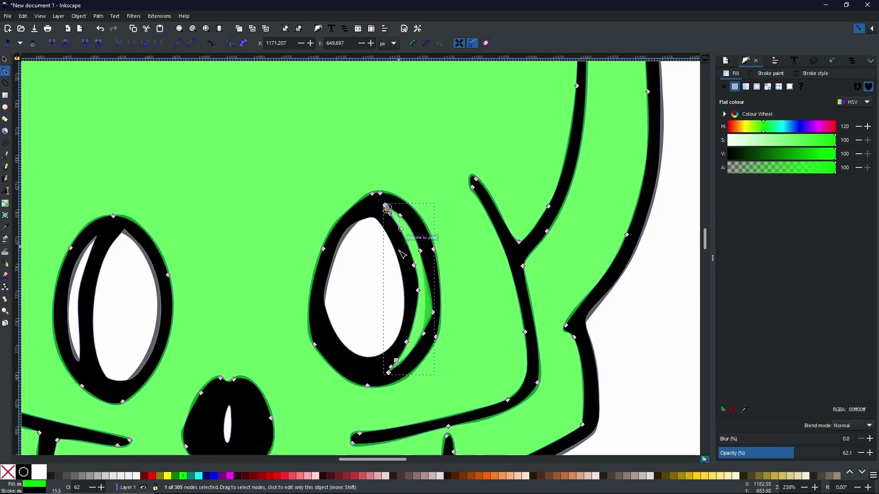
ctrl+scroll(402, 227, down, 5)
scroll(475, 237, down, 2)
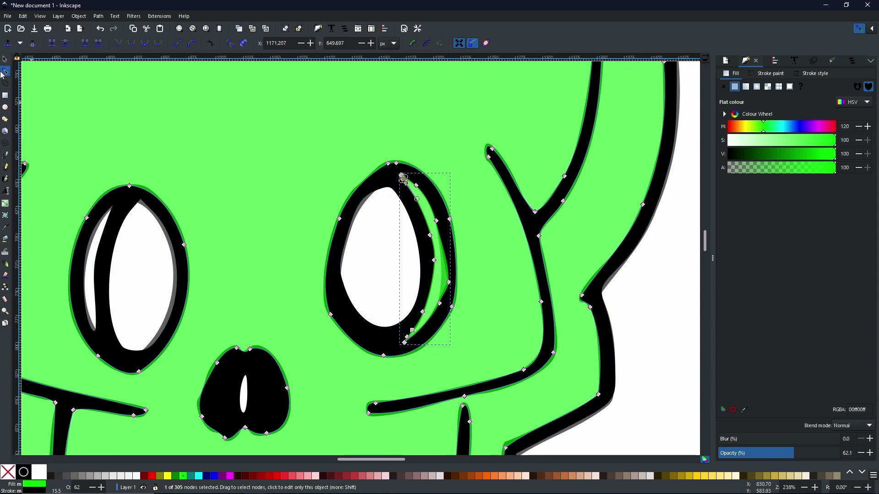
click(5, 59)
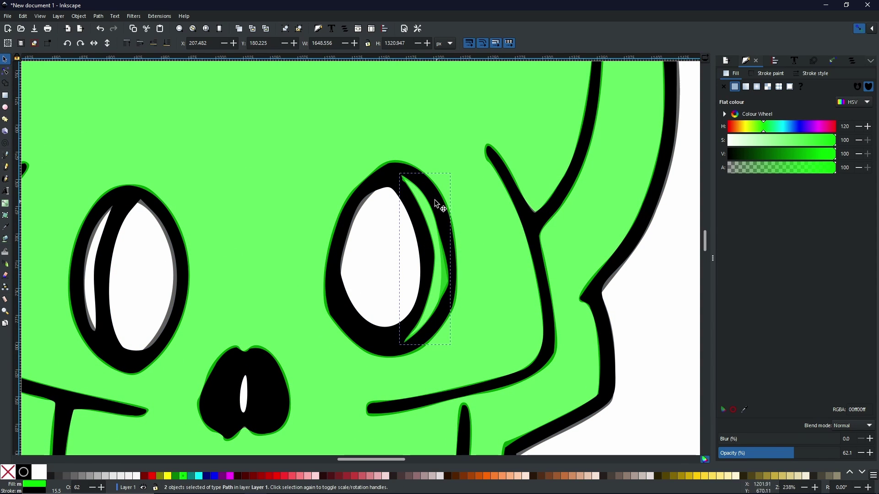
Deselect, fit the page, zoom on the jaw gap and select the large skull outline path
key(Escape)
key(5)
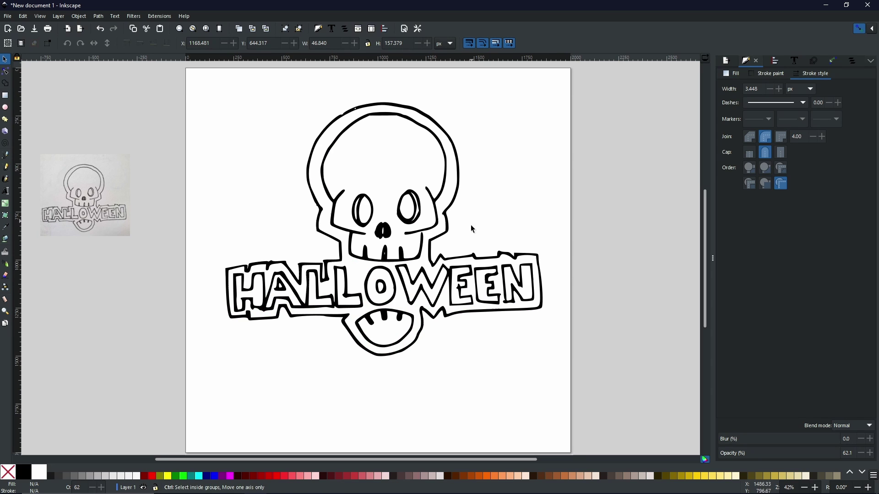
scroll(385, 238, up, 1)
scroll(386, 238, up, 4)
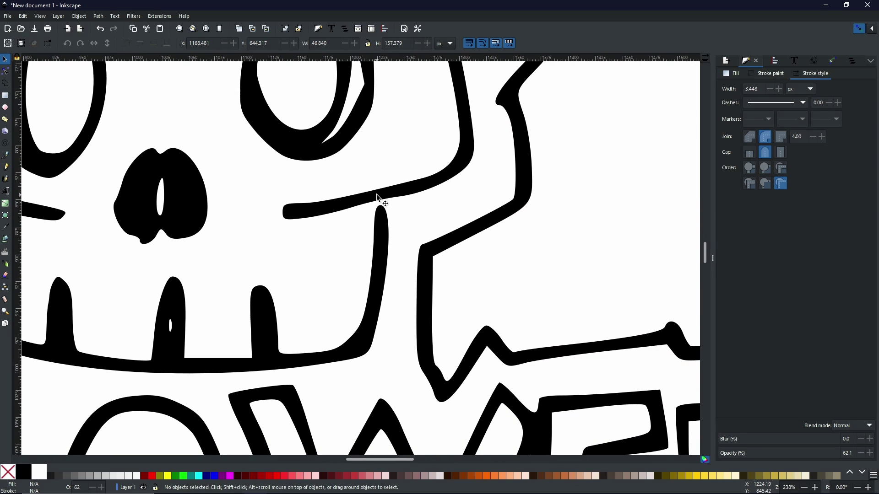
drag(382, 216, 384, 224)
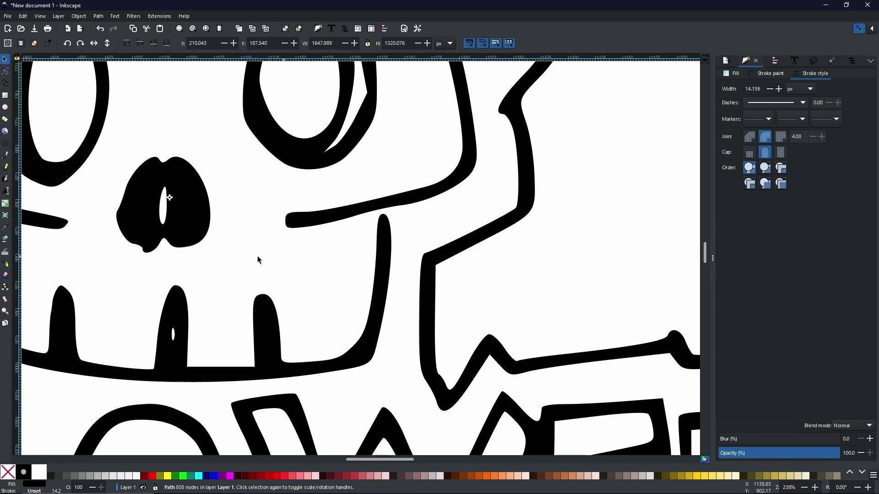
Draw a closed four-node bezier shape bridging the jaw stroke's tip and the cheek line
click(3, 159)
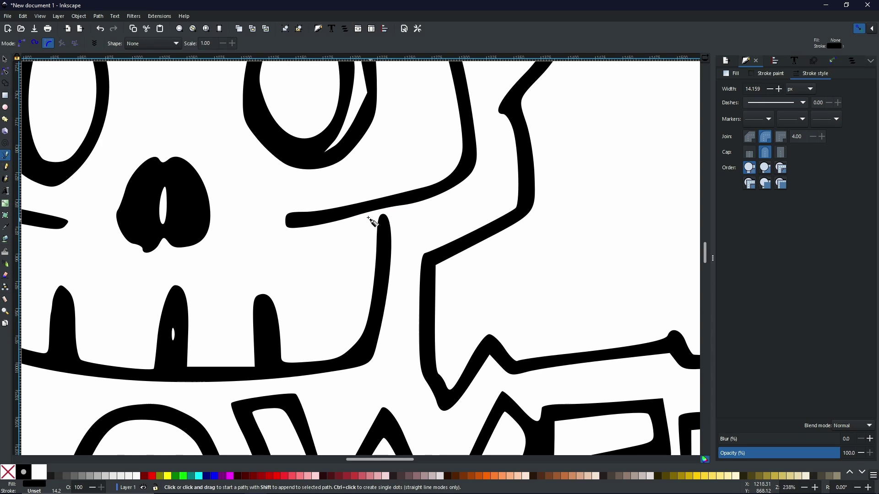
ctrl+scroll(384, 209, up, 4)
ctrl+scroll(383, 208, up, 1)
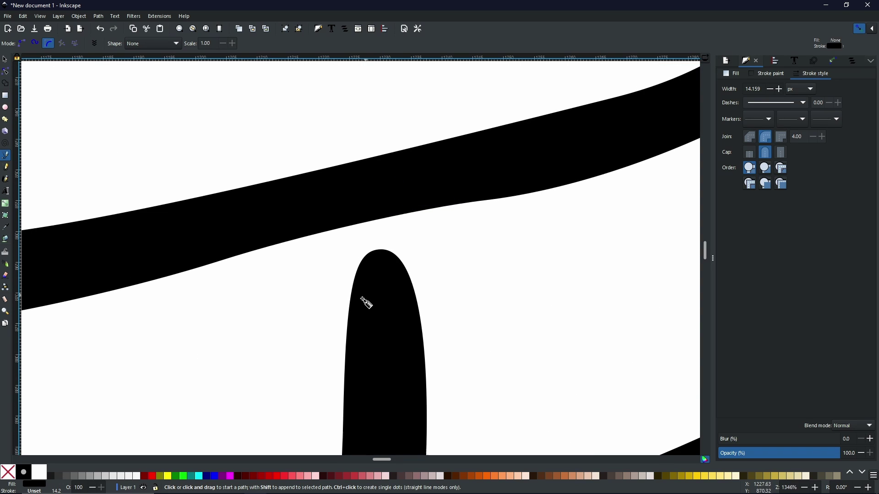
click(349, 312)
drag(334, 213, 314, 198)
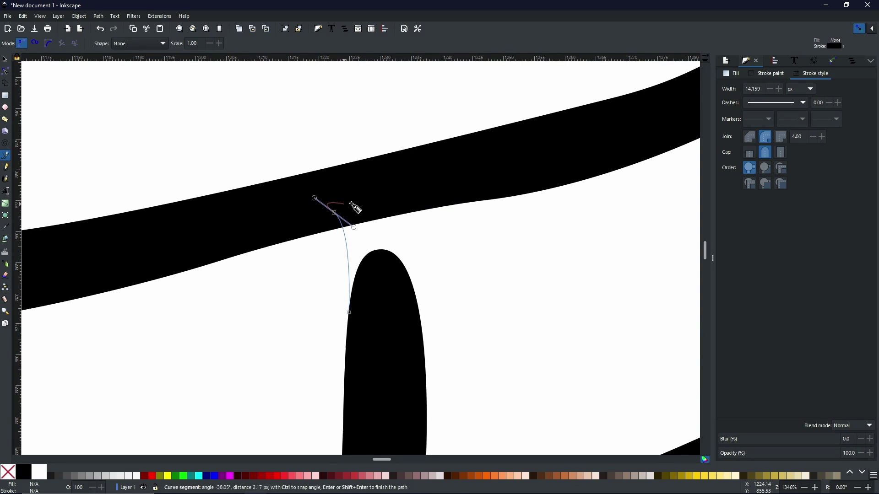
click(435, 191)
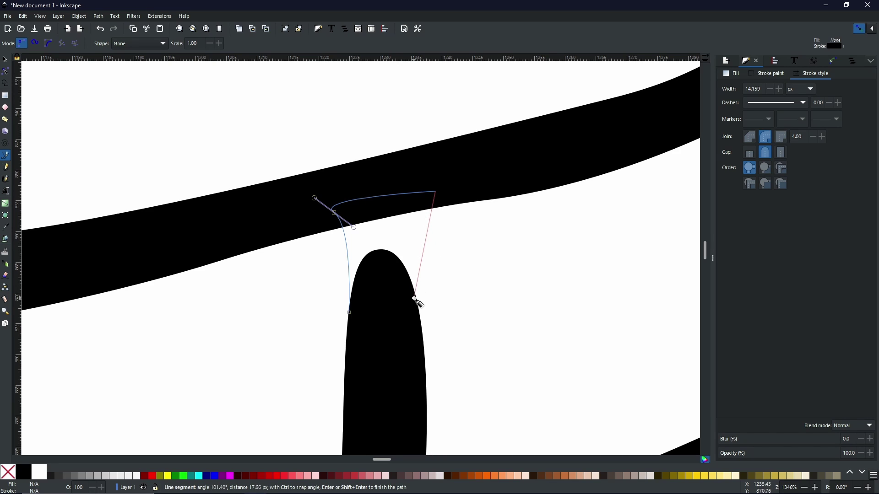
drag(414, 298, 429, 371)
click(349, 315)
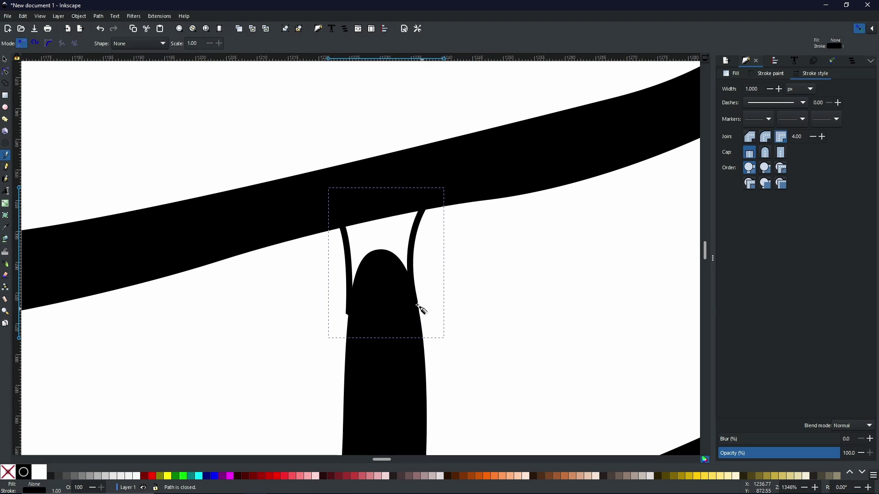
key(s)
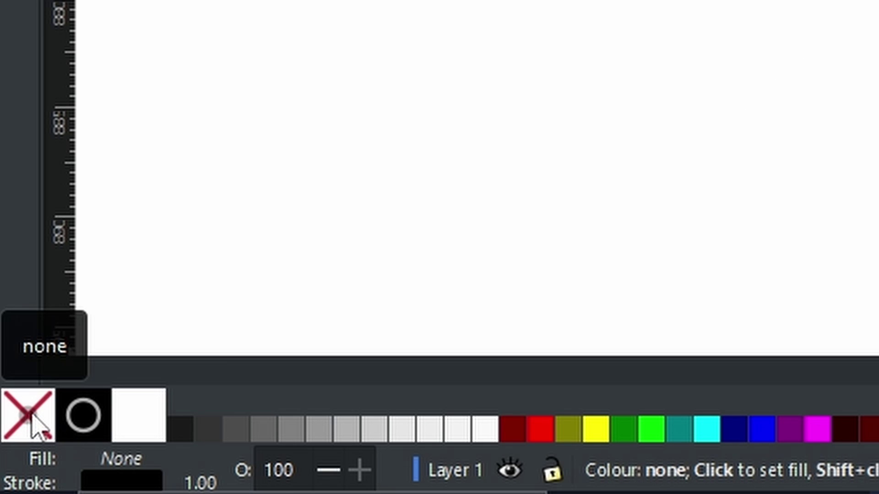
Give the bridging shape a black fill and no stroke
click(87, 416)
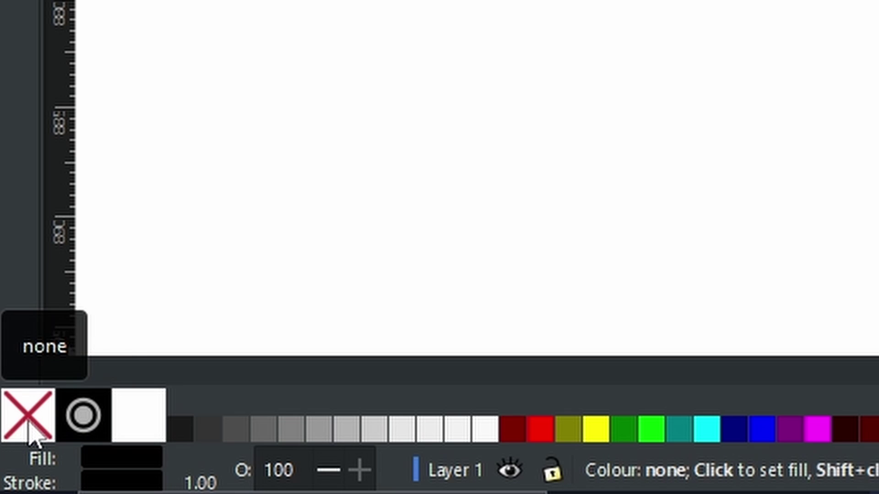
shift+click(44, 430)
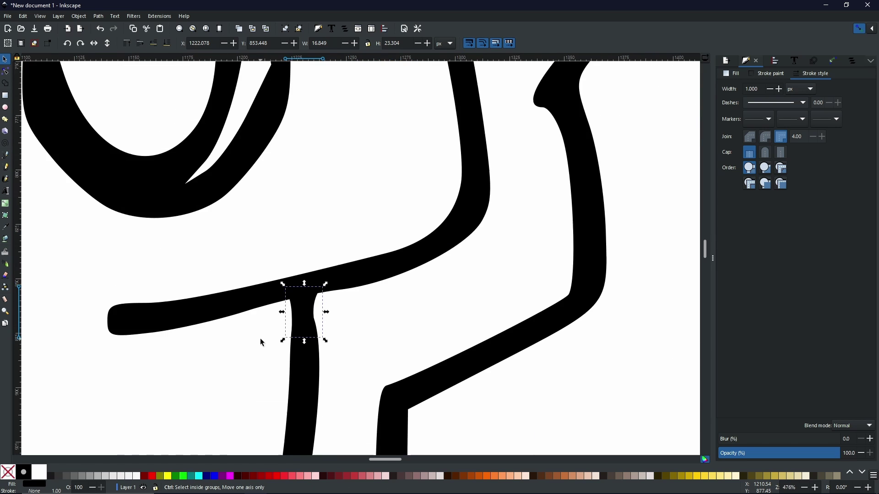
ctrl+scroll(260, 339, down, 3)
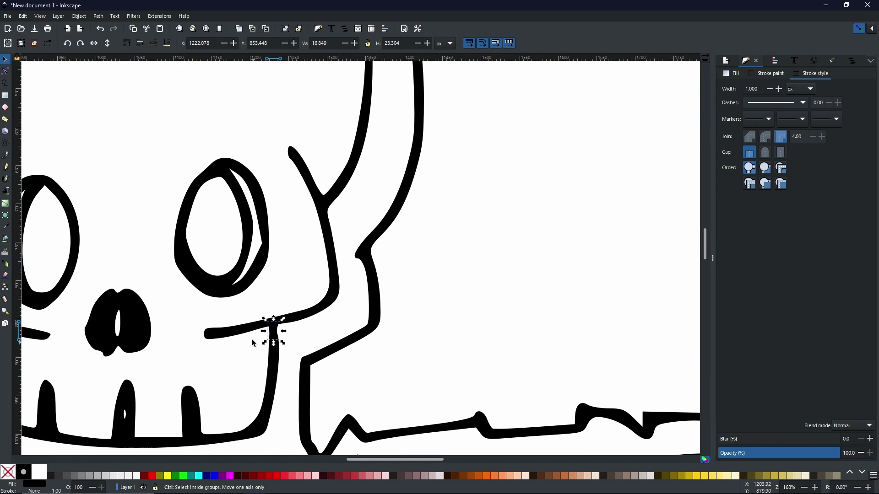
Union the black bridge with the skull outline into a single 806-node path, joining jaw and cheek lines
shift+click(333, 266)
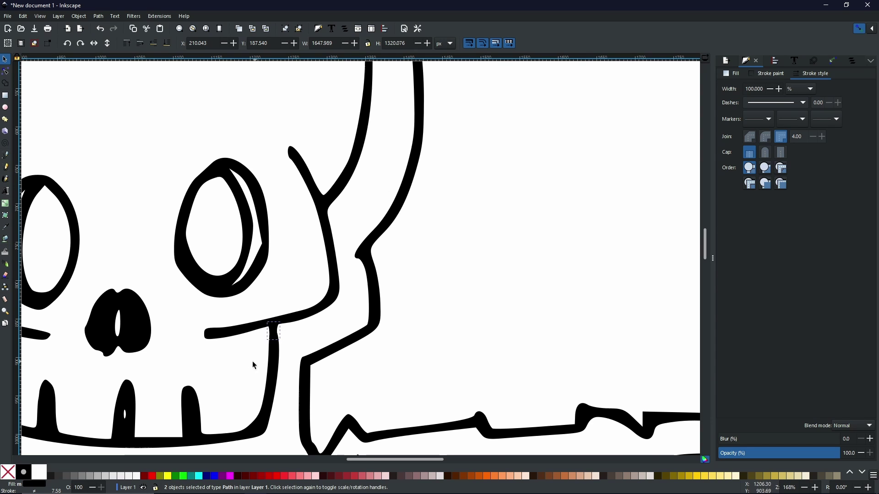
ctrl+scroll(401, 240, down, 3)
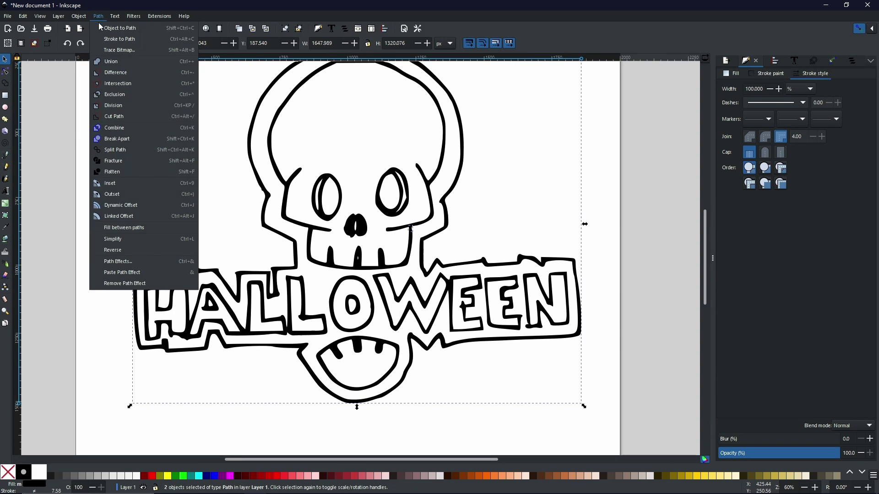
click(106, 61)
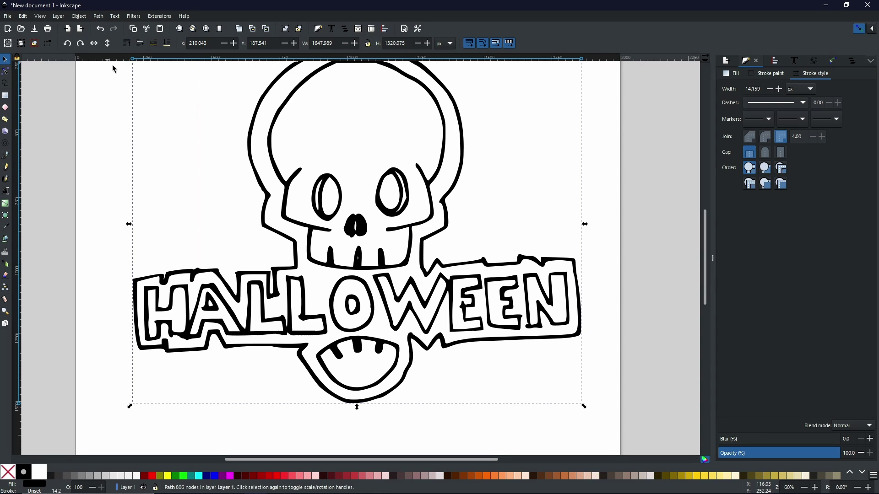
ctrl+scroll(413, 230, up, 5)
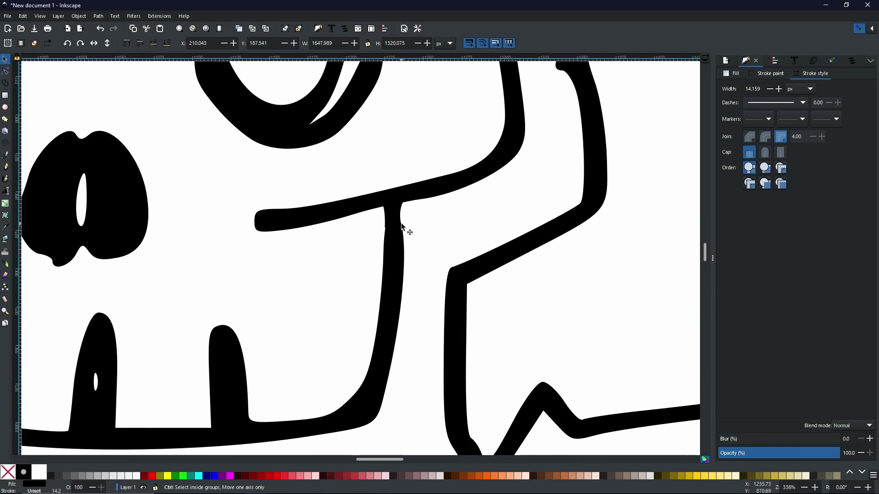
ctrl+scroll(403, 227, up, 2)
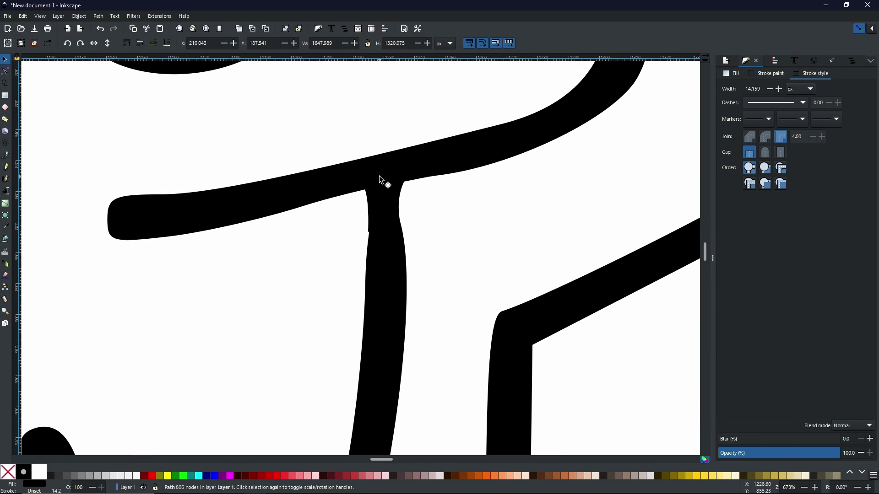
ctrl+scroll(385, 219, down, 3)
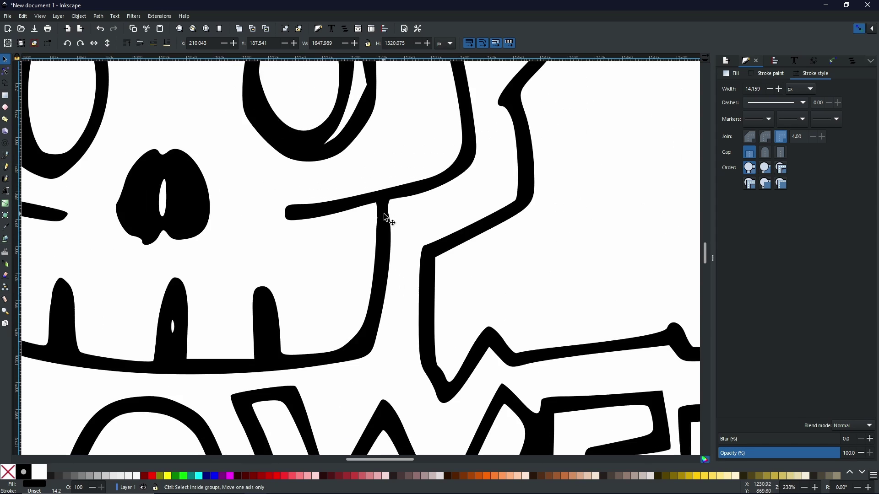
ctrl+scroll(385, 218, down, 4)
scroll(402, 286, down, 1)
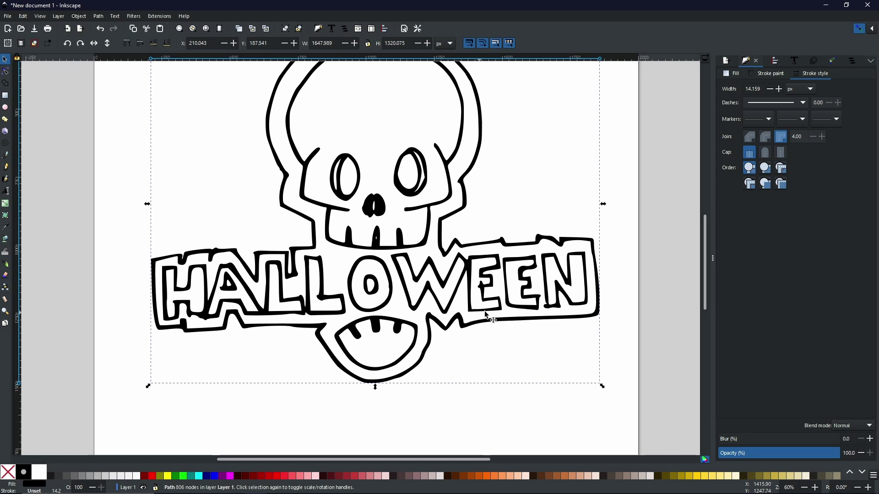
ctrl+scroll(552, 306, up, 7)
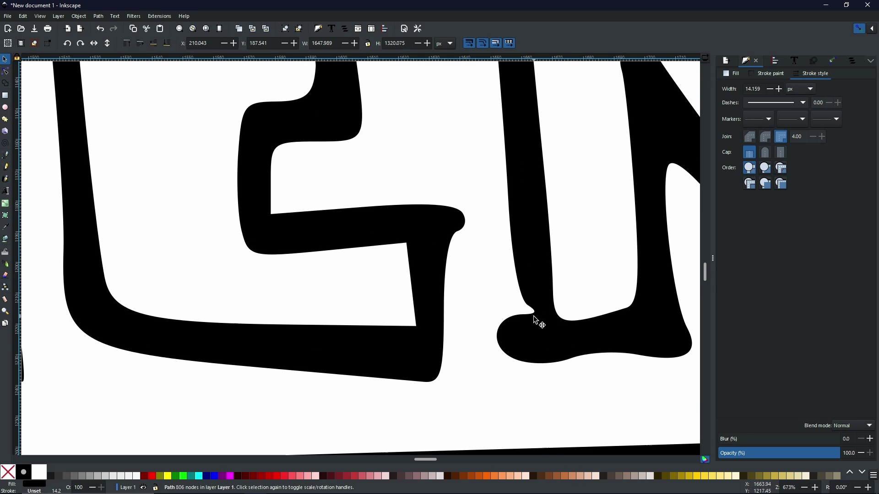
ctrl+scroll(576, 256, down, 4)
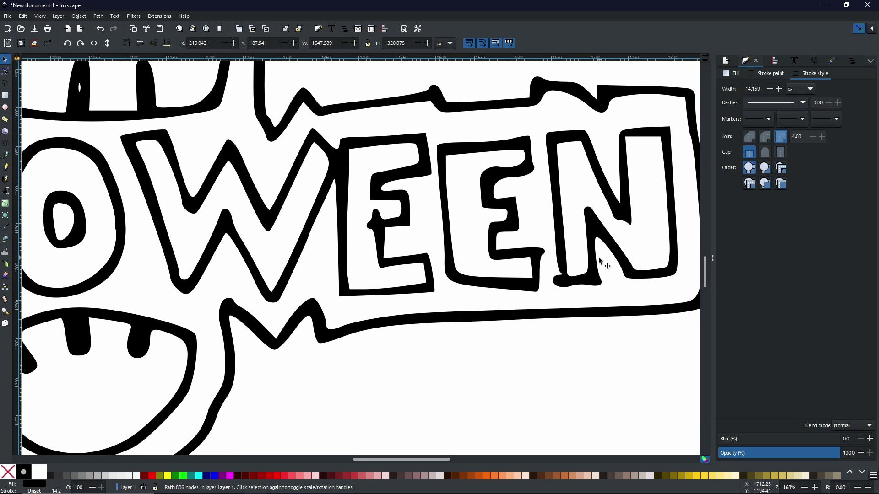
ctrl+scroll(352, 239, down, 2)
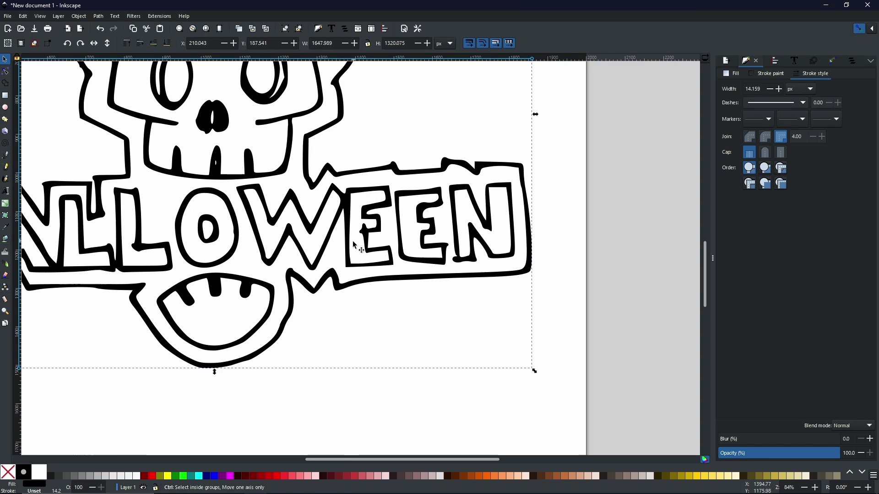
ctrl+scroll(314, 232, down, 3)
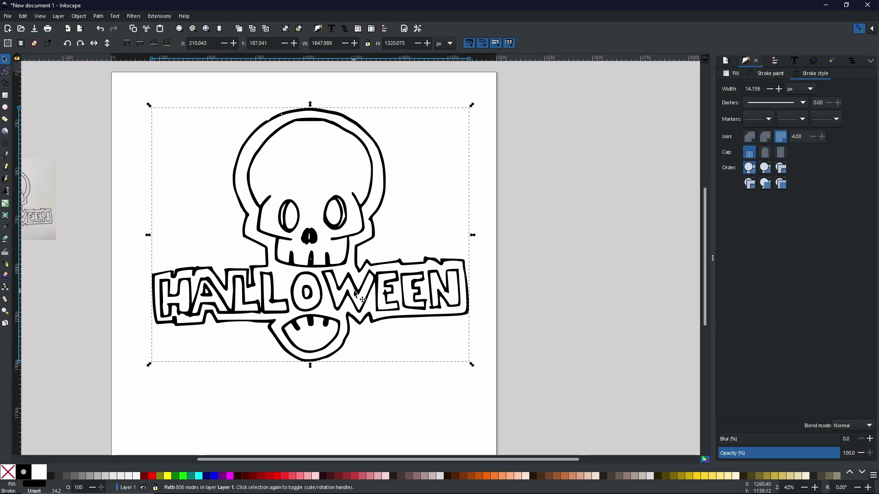
drag(355, 292, 411, 299)
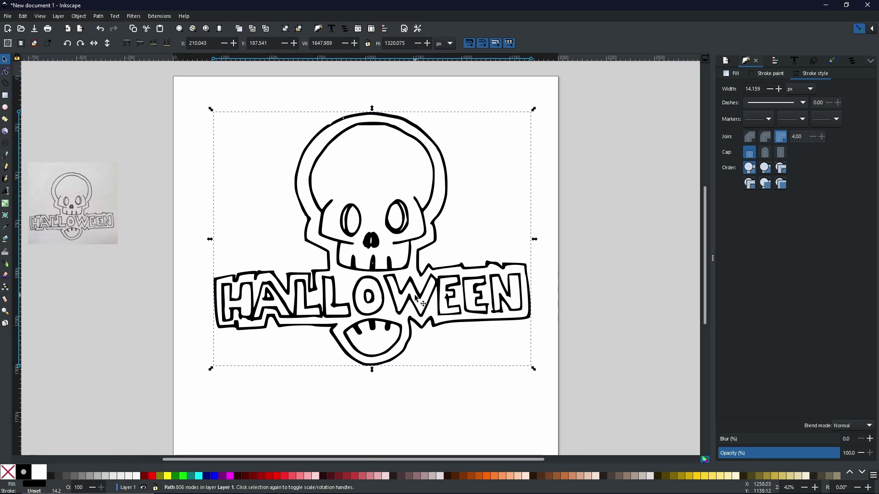